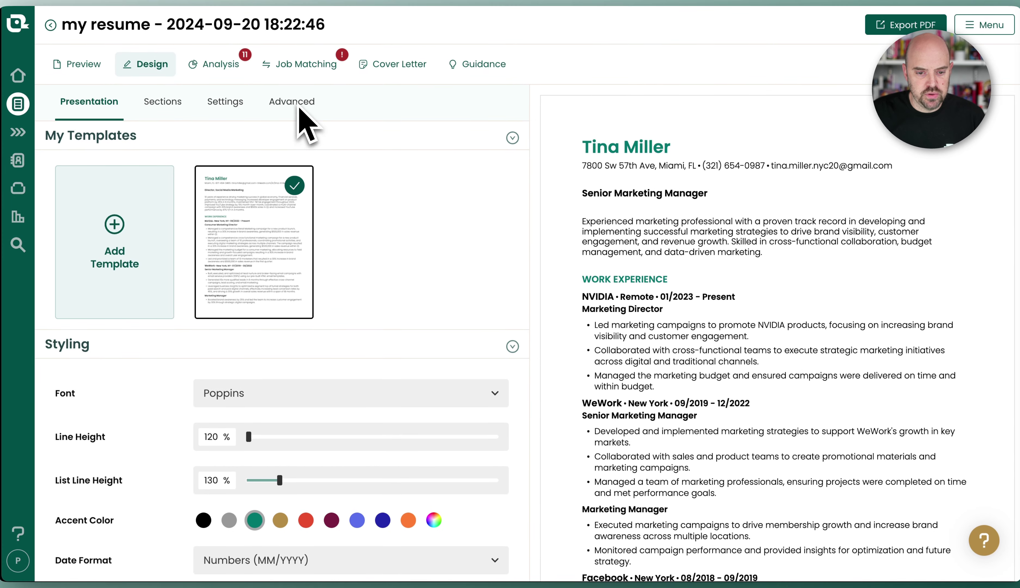
Step: In the advanced style settings, try dash, chevron and arrow bullets before returning to round dots
left_click(291, 105)
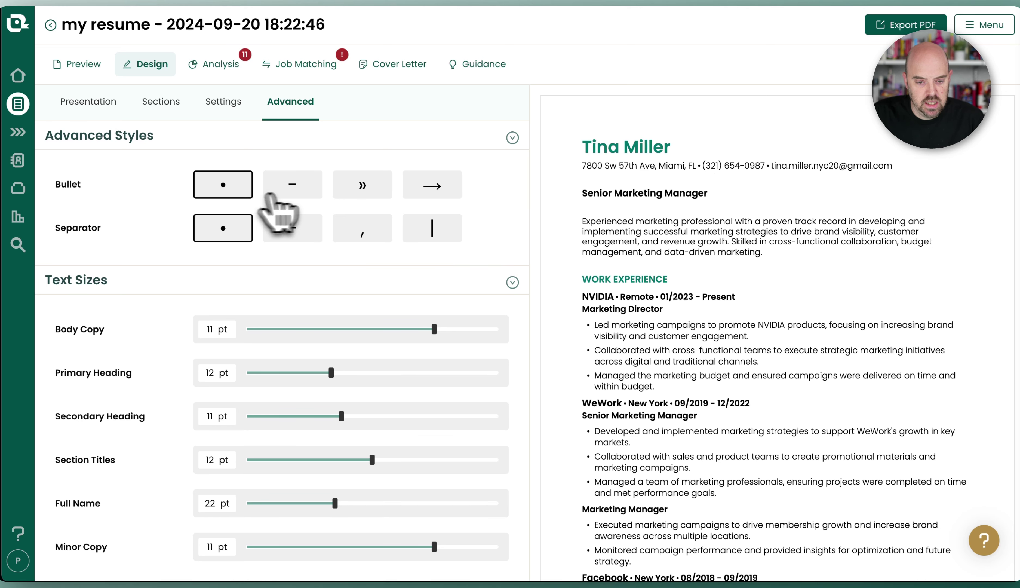
left_click(301, 185)
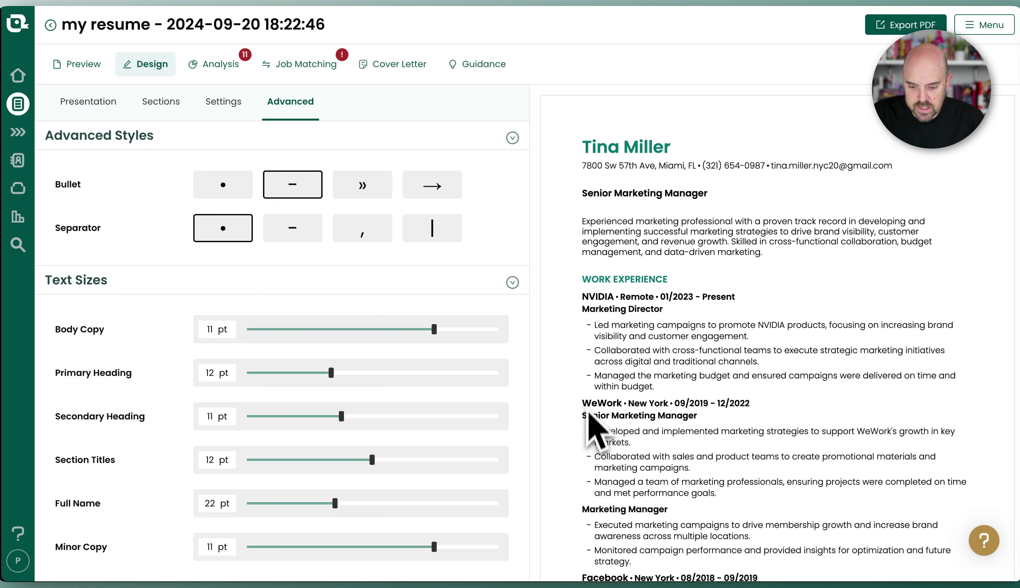
scroll(592, 444, "down", 10)
scroll(613, 453, "up", 12)
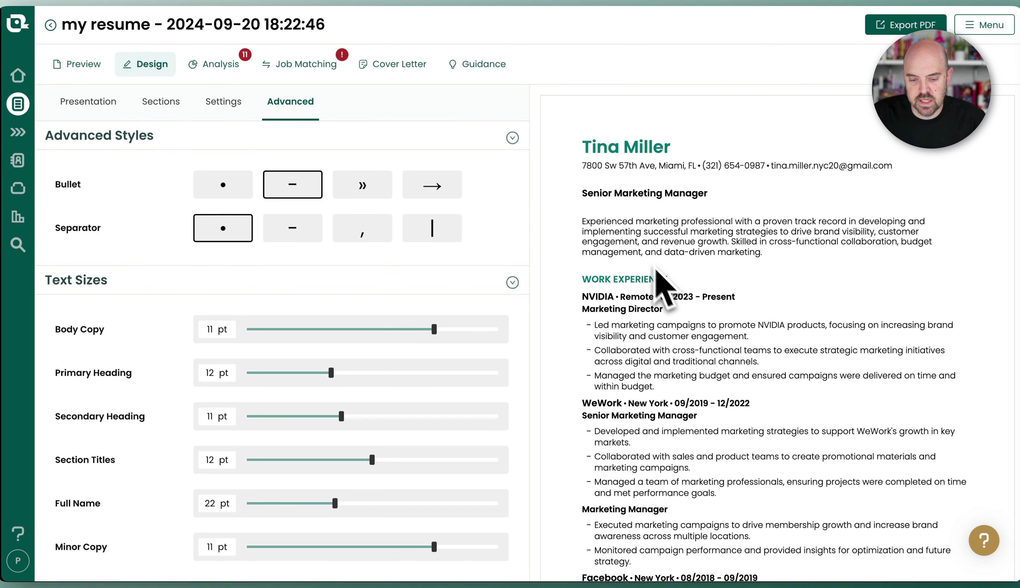
left_click(366, 186)
left_click(429, 187)
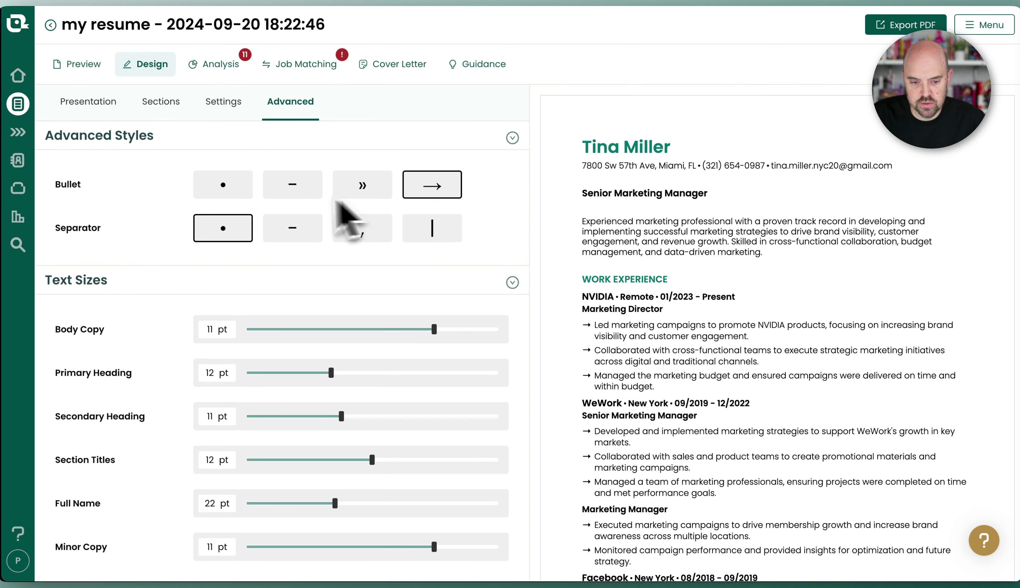
left_click(243, 190)
Step: Try dash, vertical bar and comma separators for contact and job details, then restore dots
left_click(292, 233)
left_click(437, 235)
left_click(362, 230)
left_click(242, 229)
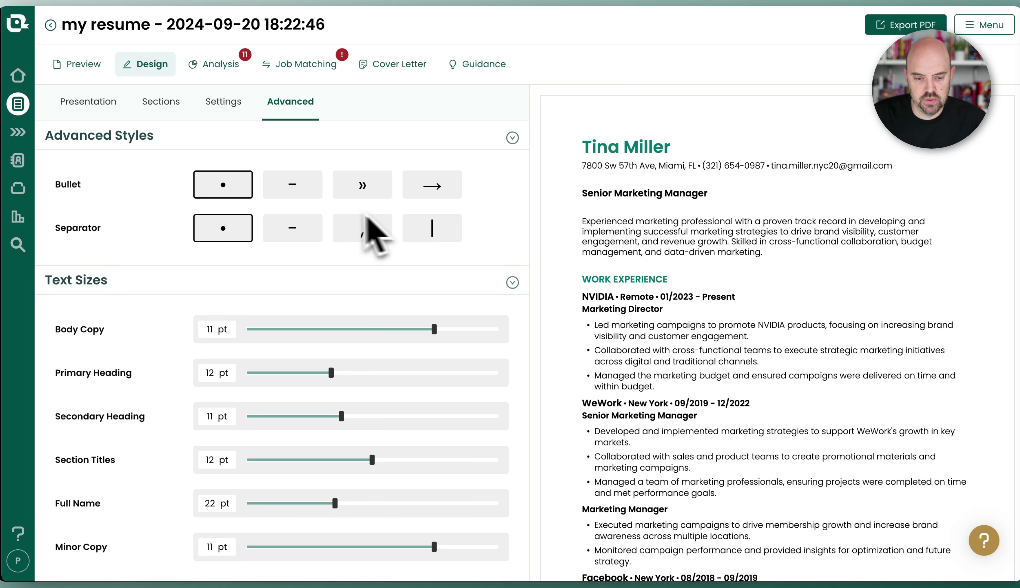
Step: Cycle the bullets through dashes, arrows and chevrons again, settling on round dots
left_click(305, 190)
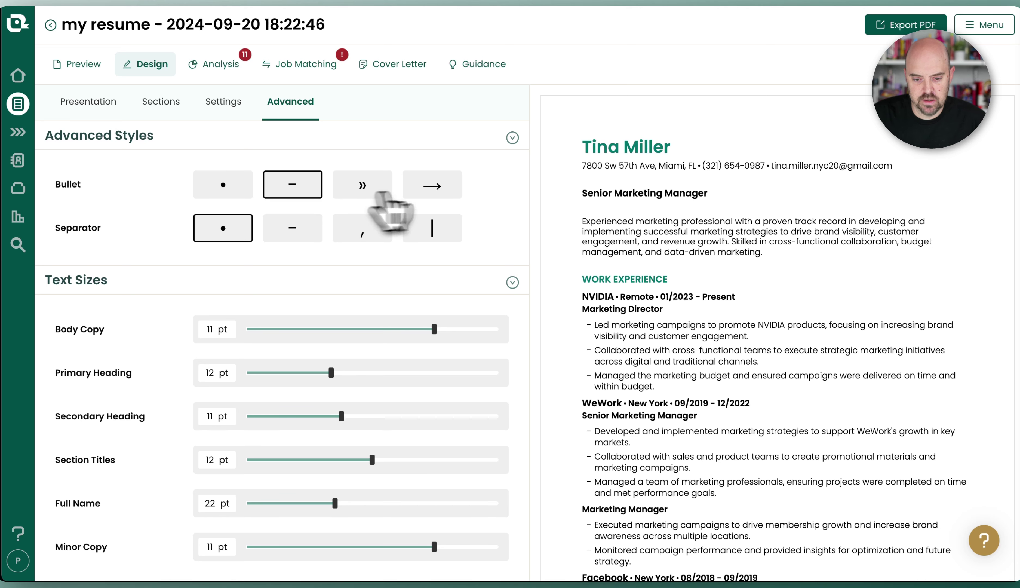
left_click(443, 191)
left_click(364, 192)
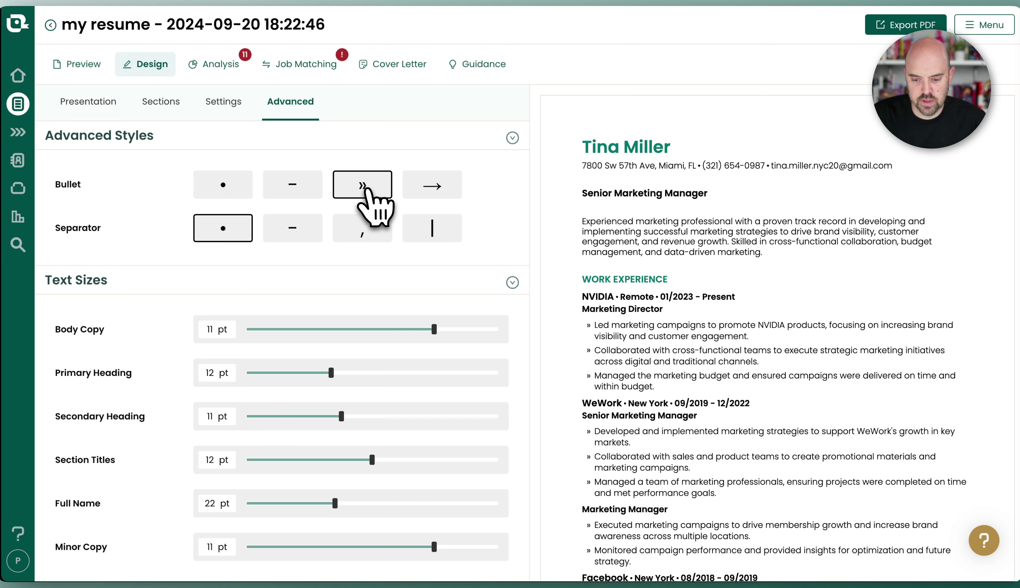
left_click(235, 195)
scroll(343, 312, "down", 2)
scroll(343, 312, "down", 3)
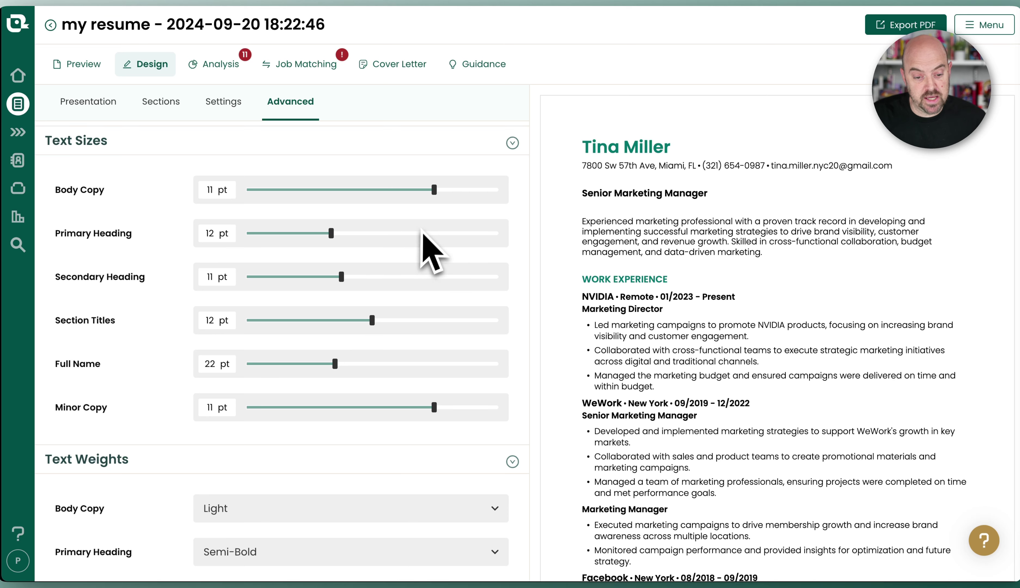
Step: Set text sizes: body 9 pt; headings, section titles and minor copy 10 pt; full name 48 pt
left_click_drag(435, 193, 247, 198)
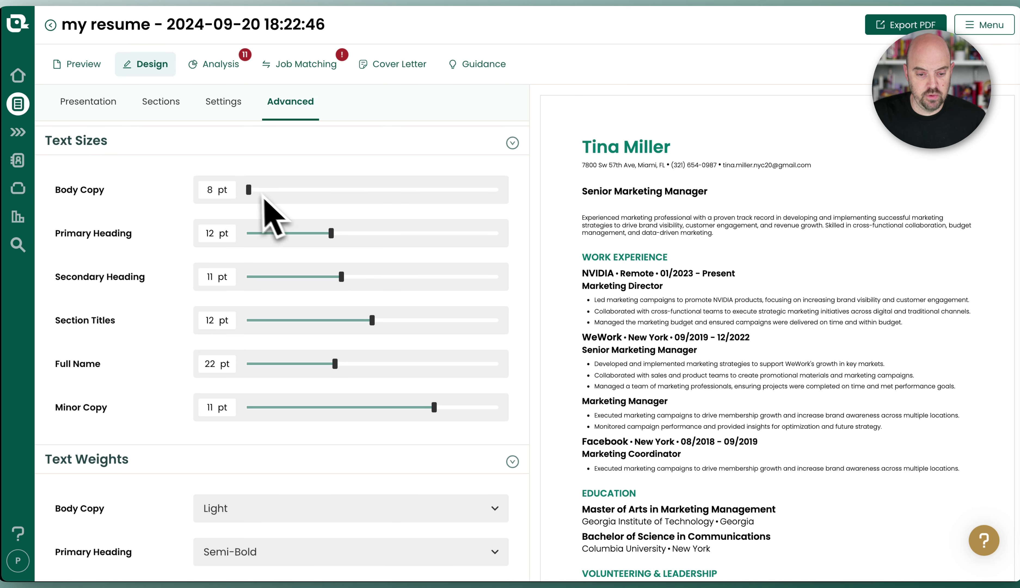
left_click_drag(273, 193, 351, 193)
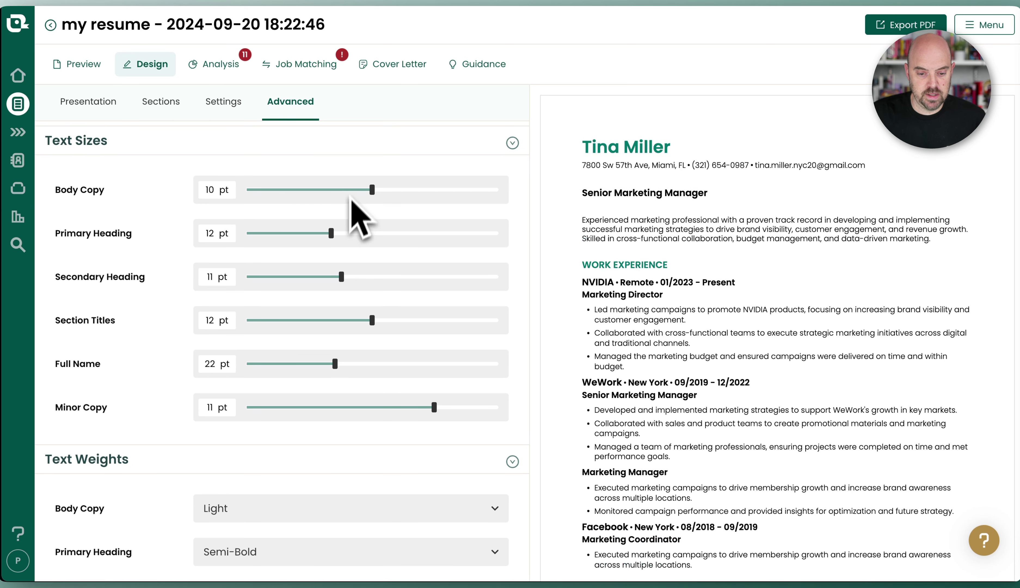
left_click_drag(332, 233, 291, 233)
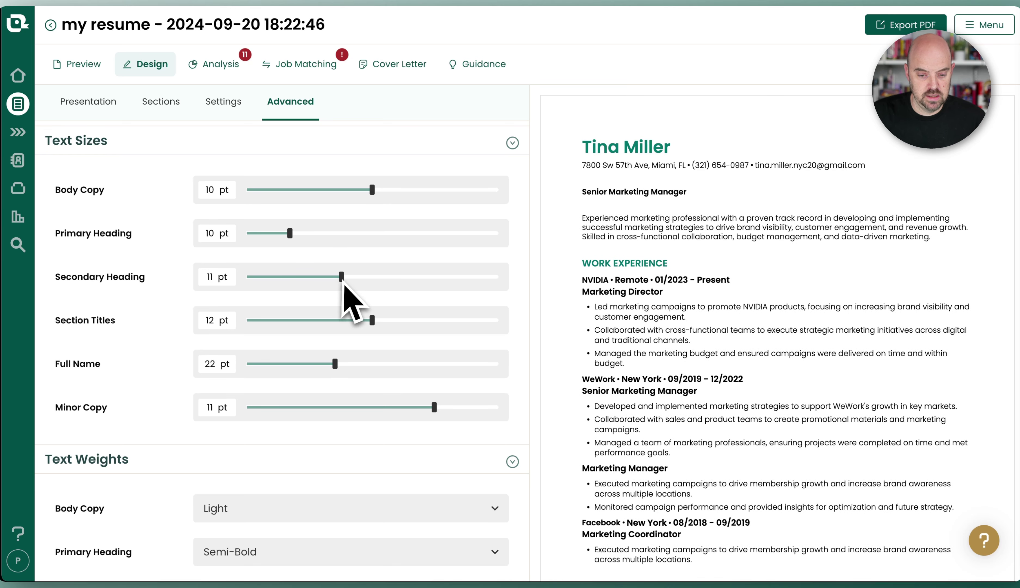
left_click_drag(342, 279, 310, 278)
left_click_drag(372, 320, 309, 322)
left_click_drag(335, 364, 261, 364)
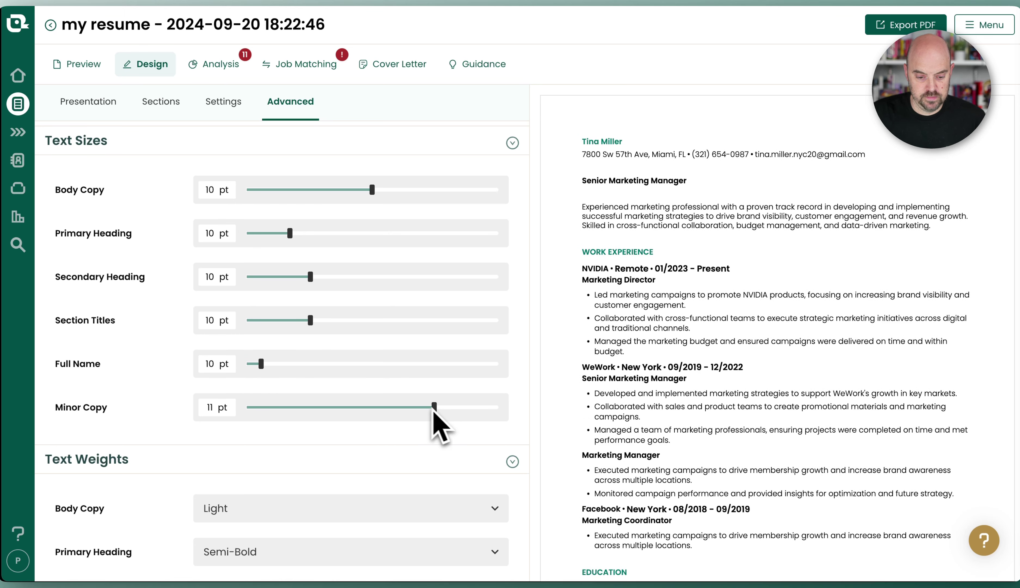
left_click_drag(433, 407, 385, 408)
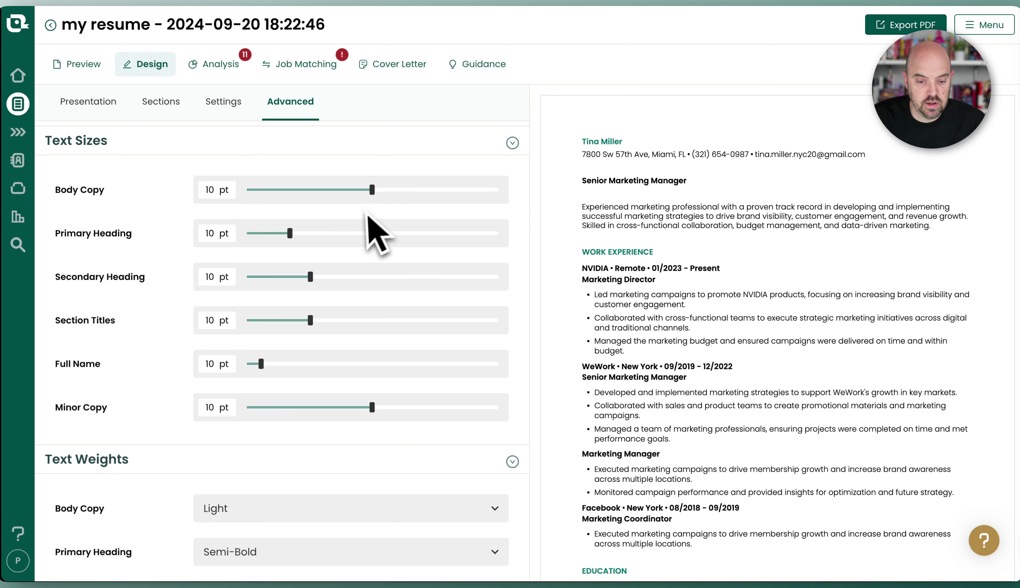
left_click_drag(365, 195, 310, 190)
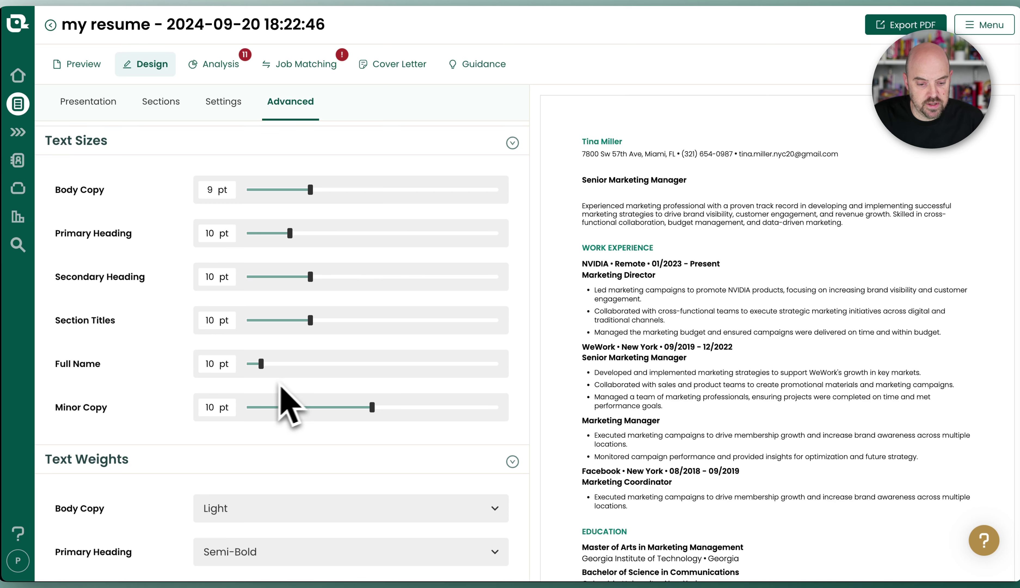
left_click_drag(261, 364, 526, 383)
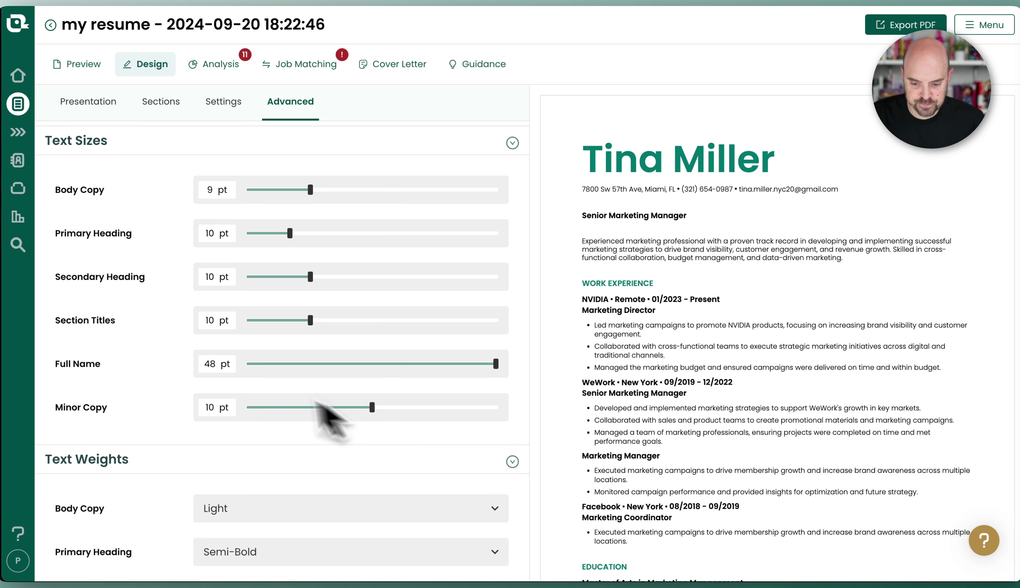
Step: Make the full name Extra Light and set primary headings to Regular weight
scroll(279, 352, "down", 1)
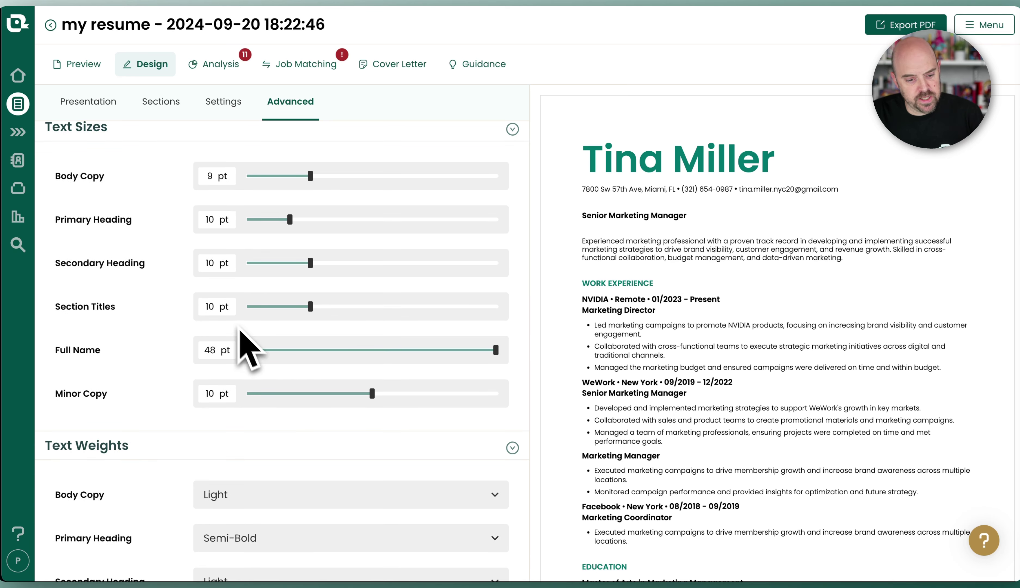
scroll(243, 342, "down", 3)
scroll(244, 342, "down", 4)
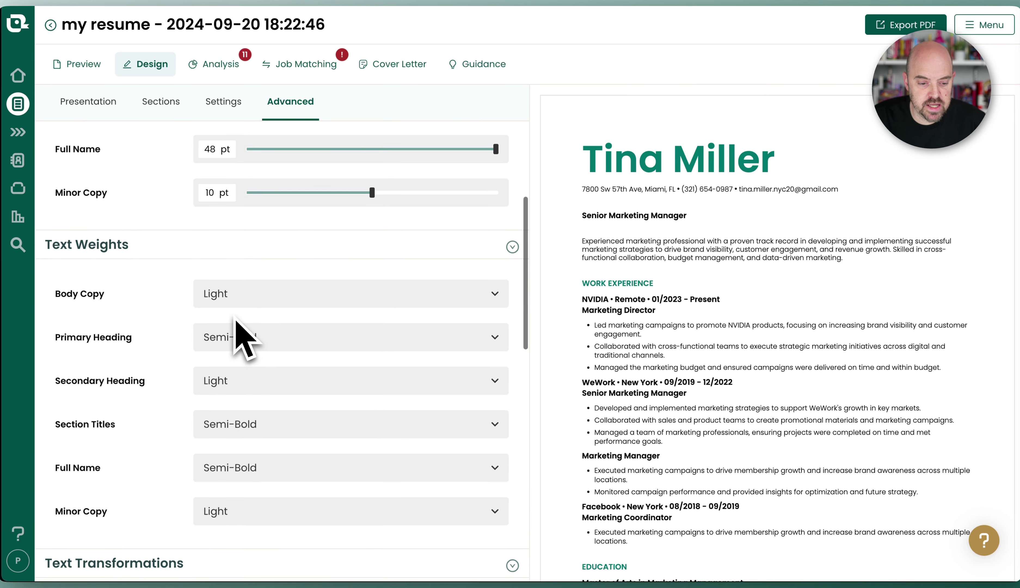
scroll(247, 389, "up", 5)
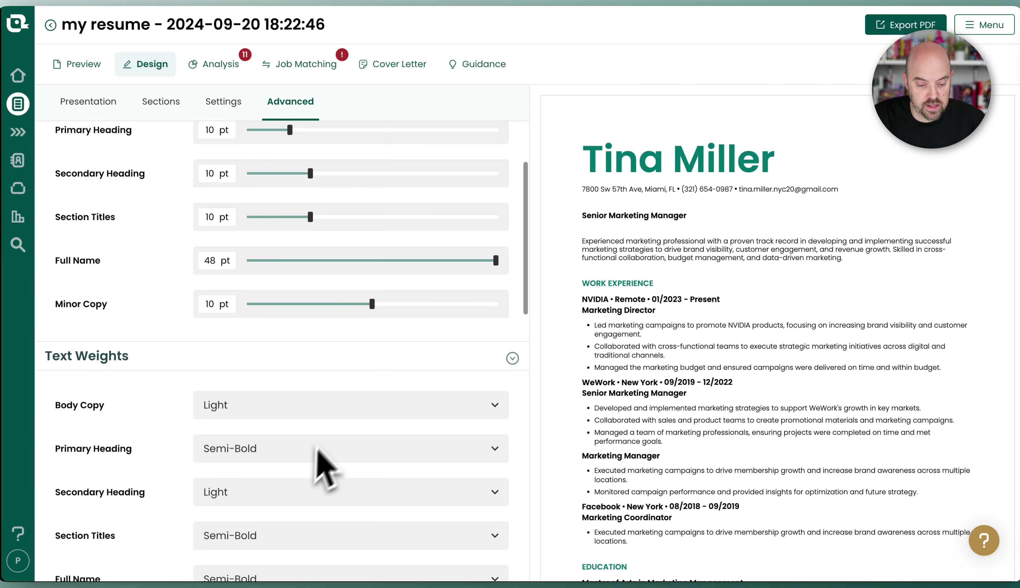
scroll(323, 441, "down", 2)
left_click(314, 486)
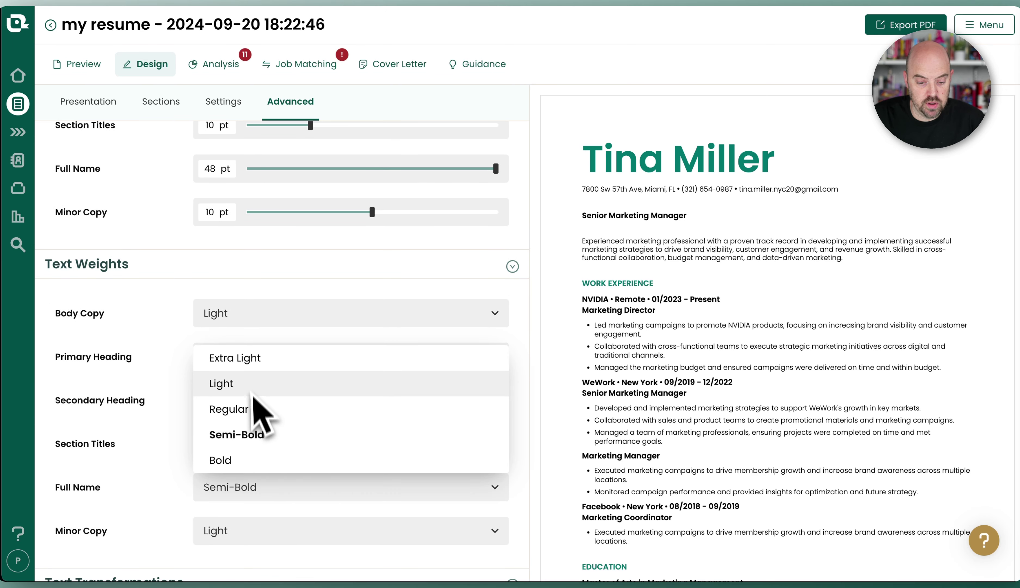
left_click(261, 364)
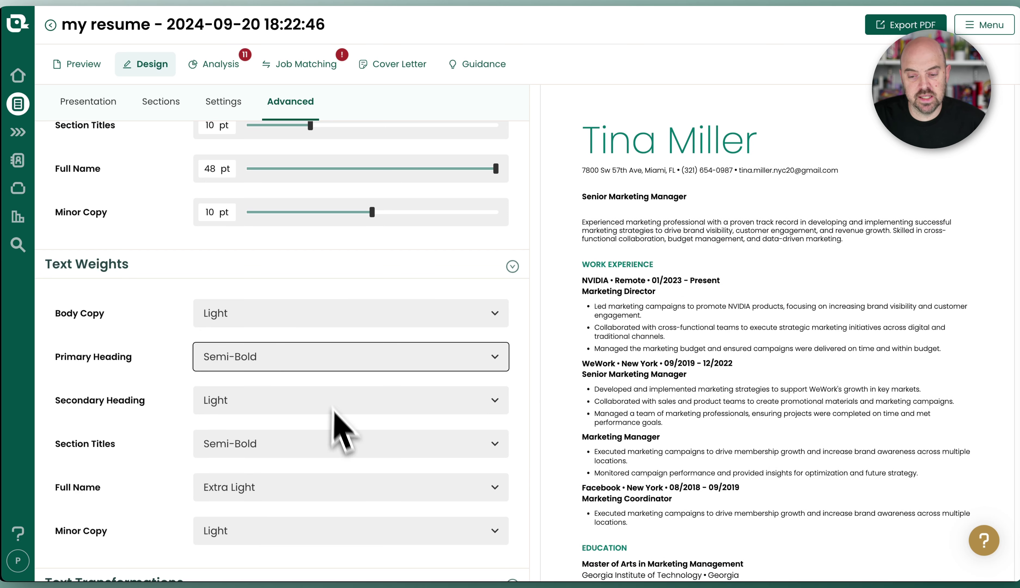
scroll(284, 388, "down", 1)
left_click(249, 336)
left_click(261, 417)
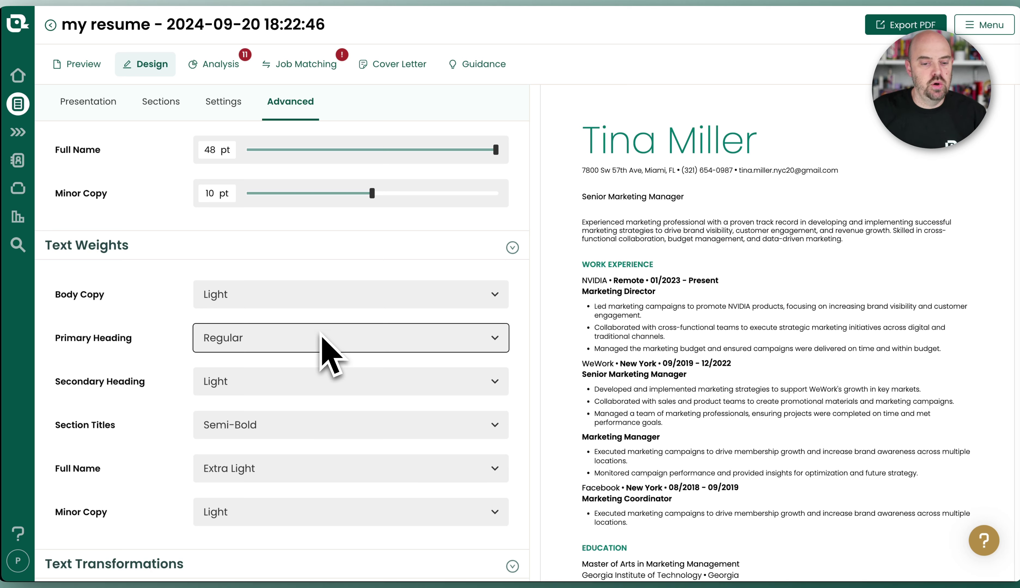
Step: Try Bold and Extra Light body text before settling on Light
scroll(321, 336, "down", 2)
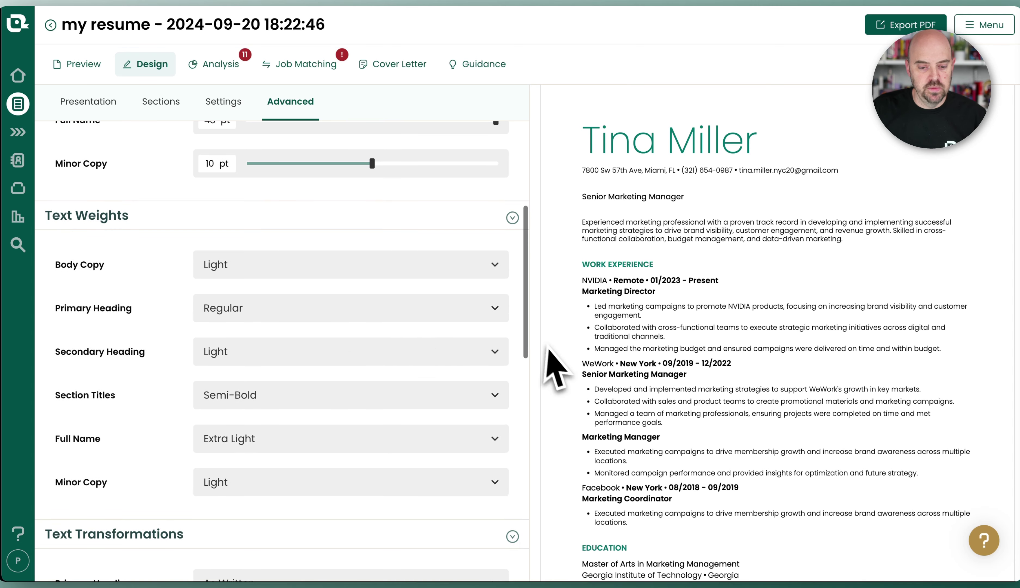
scroll(506, 359, "down", 1)
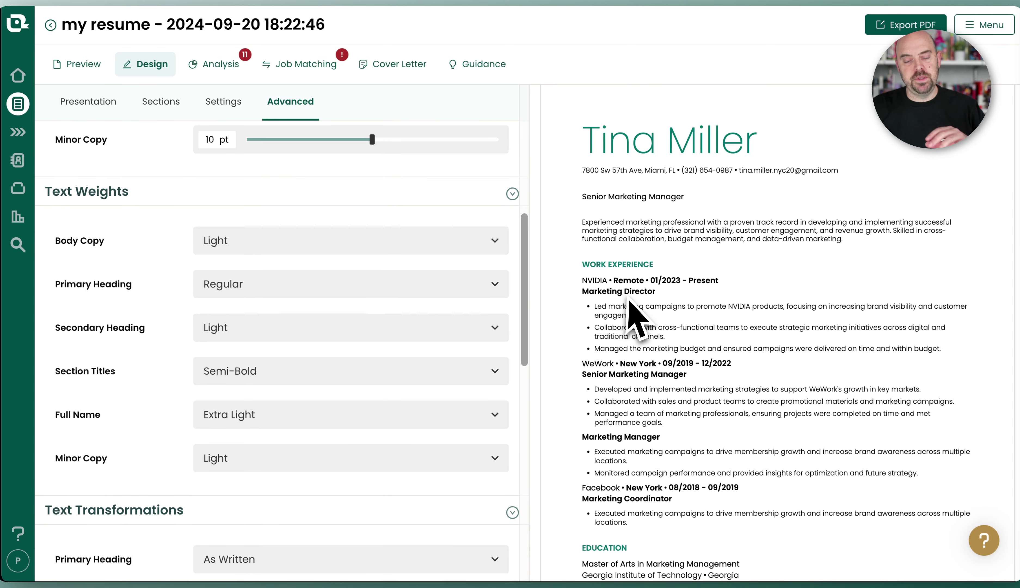
left_click(421, 248)
left_click(326, 365)
left_click(311, 243)
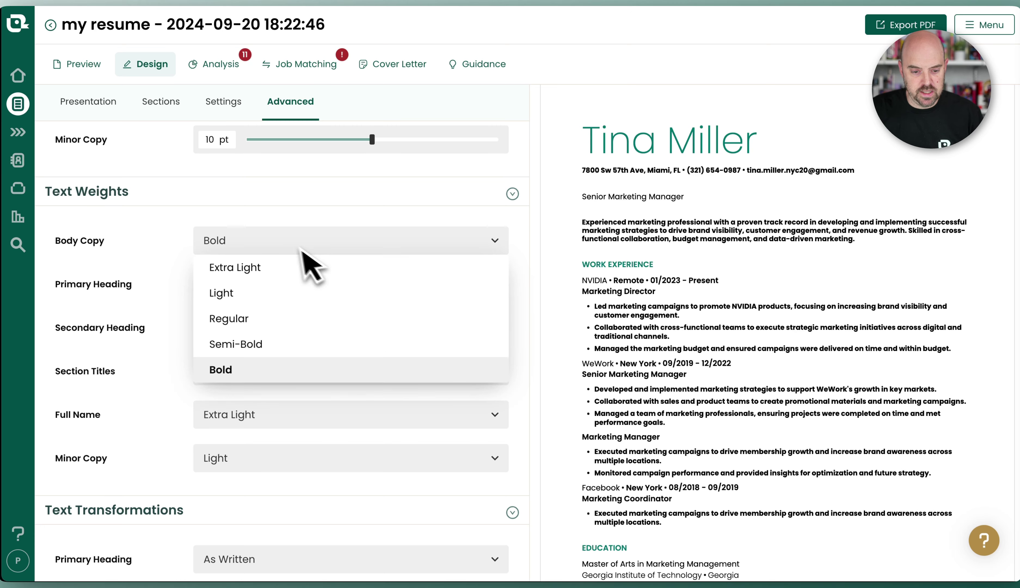
left_click(271, 267)
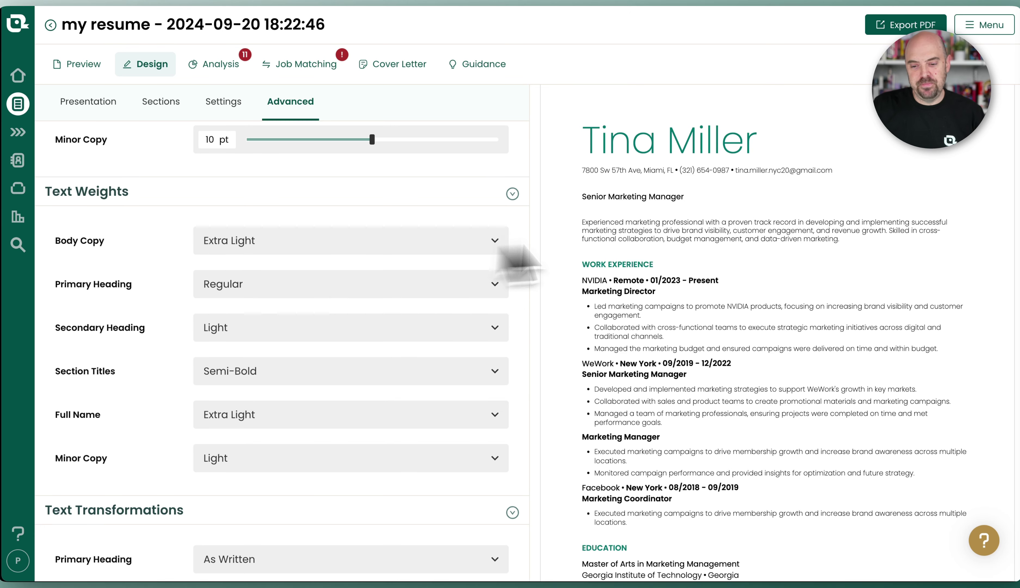
left_click(436, 249)
left_click(433, 291)
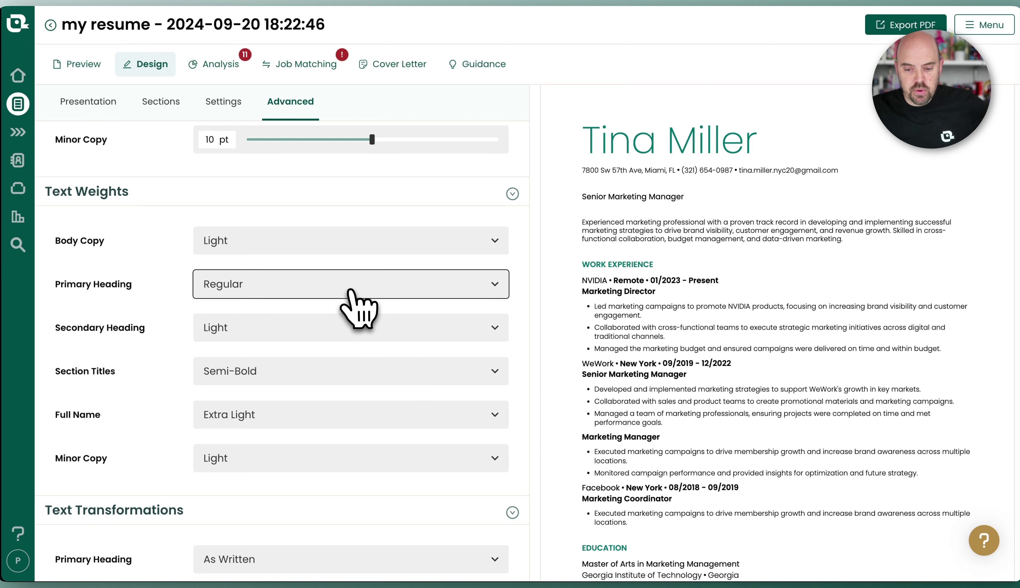
Step: Change the primary heading weight from Regular to Bold
left_click(349, 290)
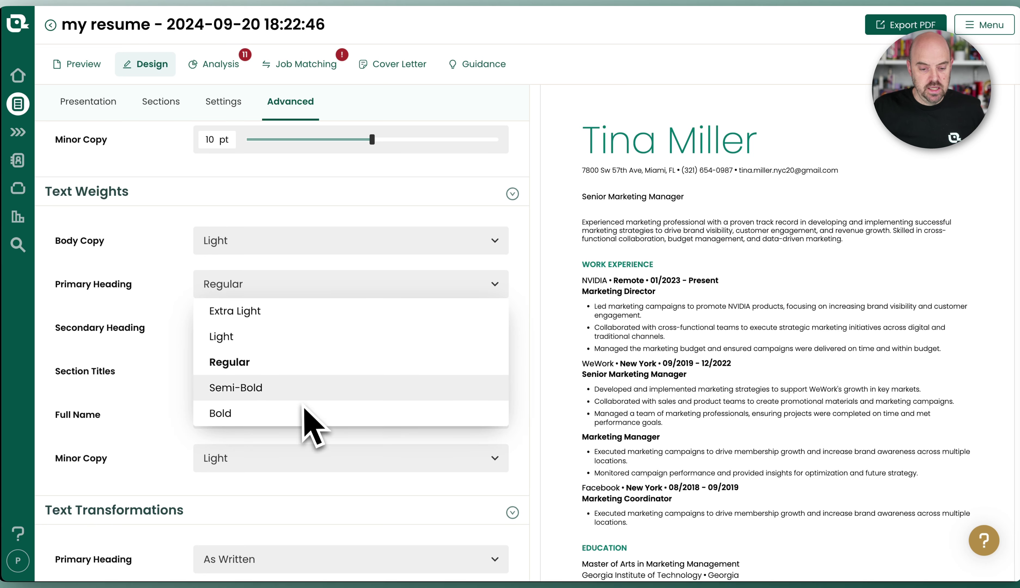
left_click(303, 361)
left_click(304, 294)
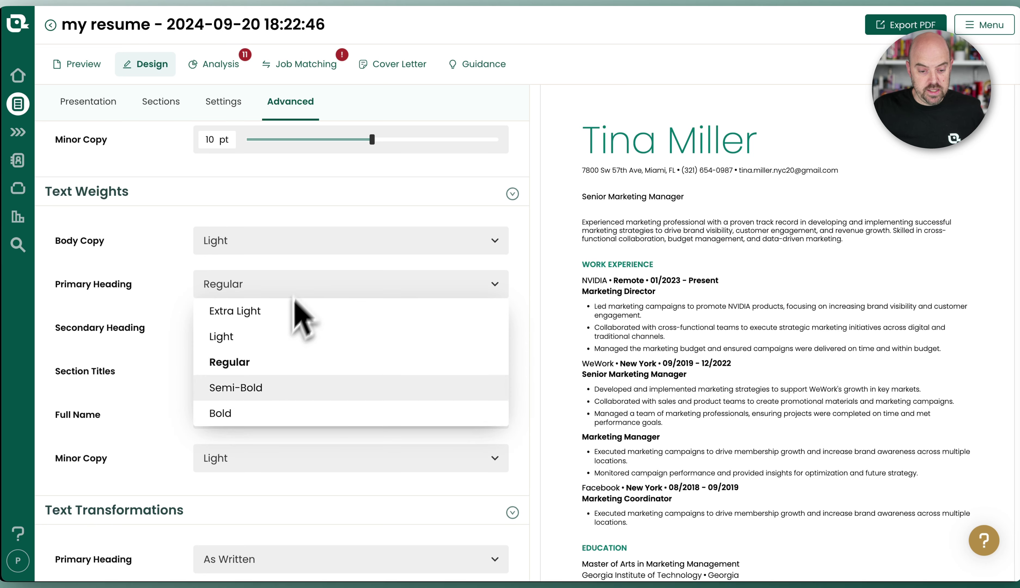
left_click(265, 415)
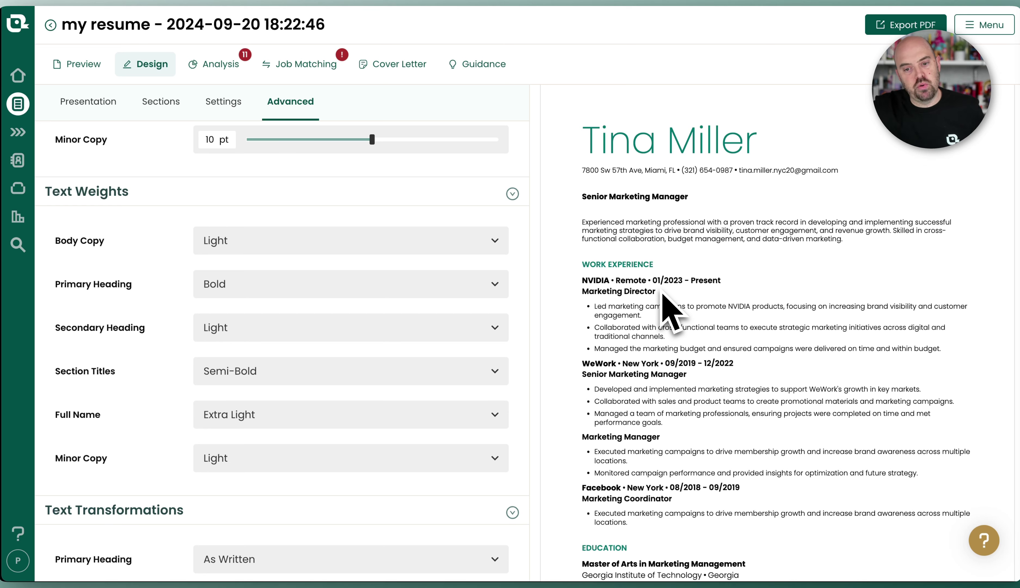
scroll(445, 395, "down", 1)
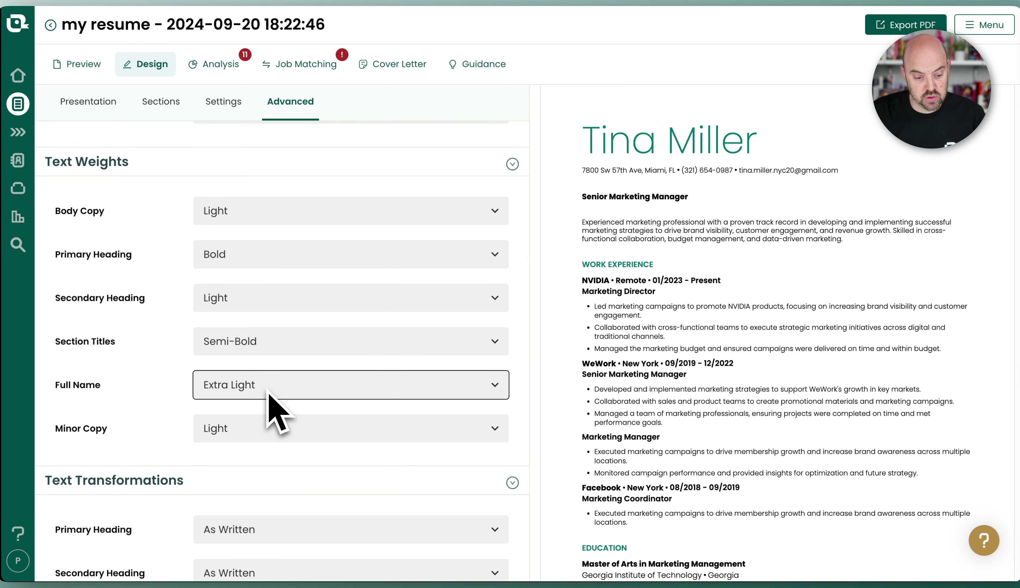
Step: Set primary headings to Title Case and put section titles and full name in All Caps
scroll(351, 364, "down", 7)
left_click(350, 245)
left_click(351, 332)
left_click(350, 375)
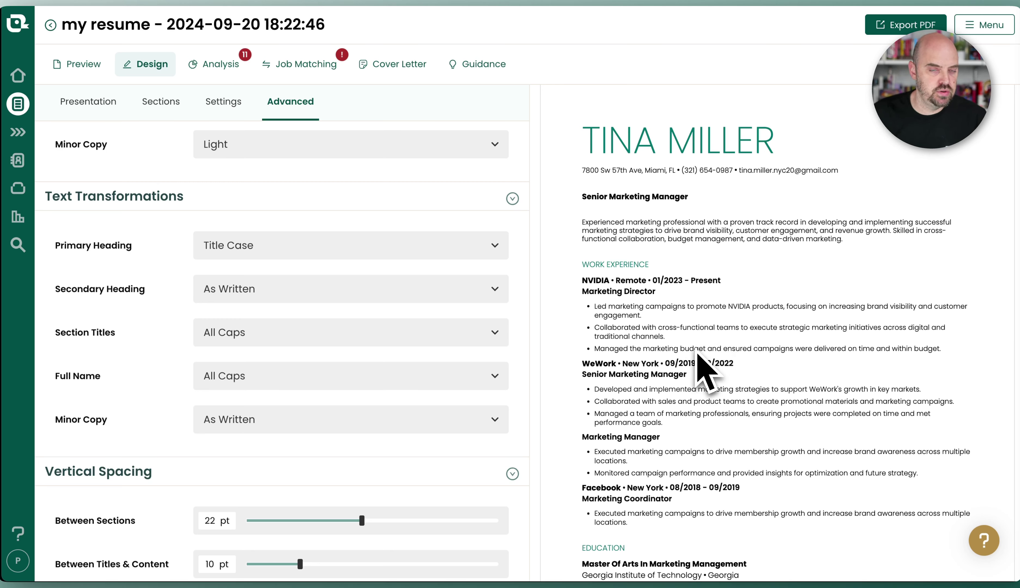
scroll(283, 324, "down", 7)
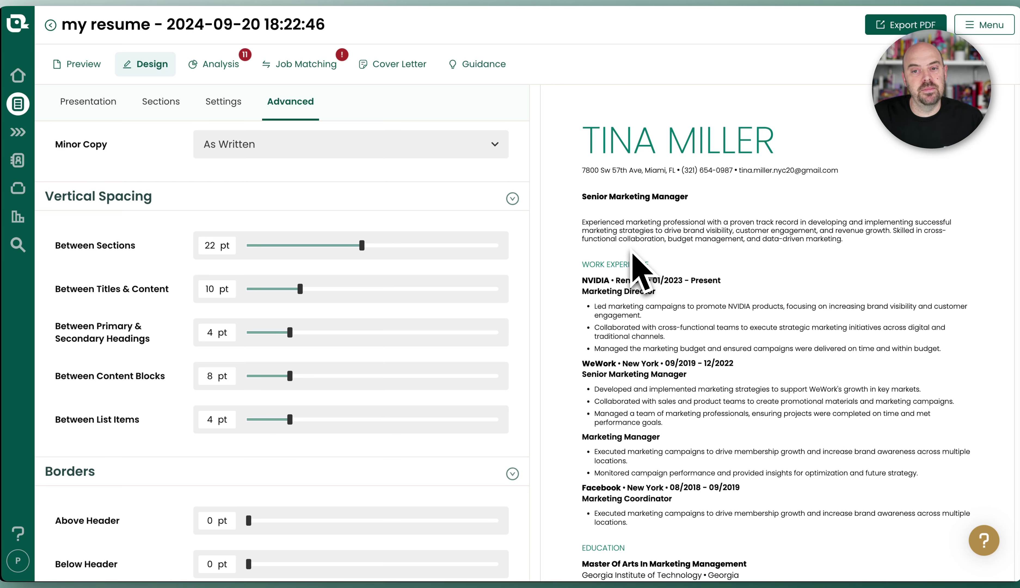
Step: Set 20 pt between sections and 13 pt between section titles and content
mouse_move(362, 245)
left_mouse_down()
mouse_move(430, 247)
mouse_move(309, 252)
mouse_move(361, 245)
mouse_move(465, 257)
mouse_move(359, 253)
left_mouse_up()
triple_click(590, 276)
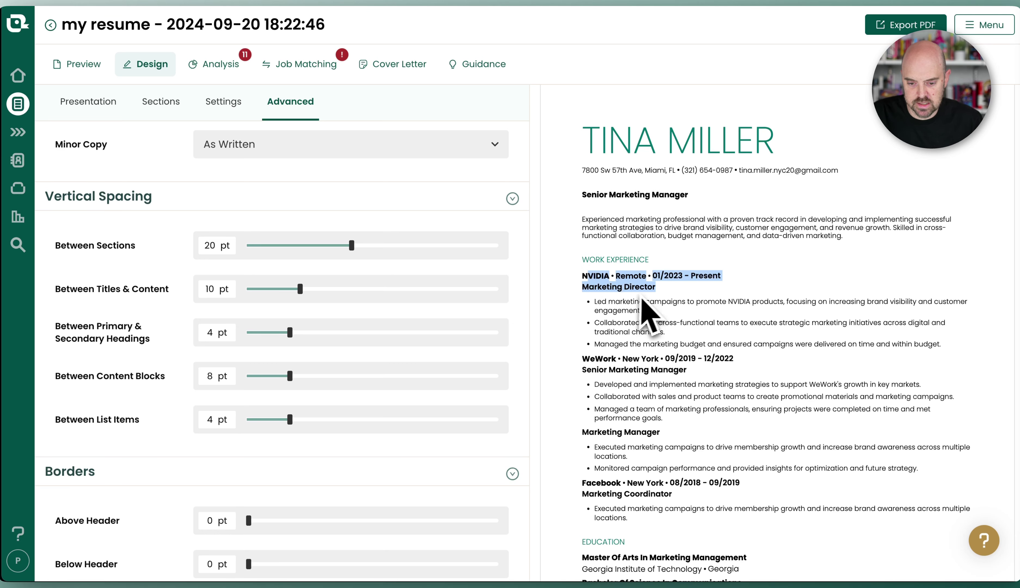
left_click(424, 289)
left_click_drag(427, 299, 372, 291)
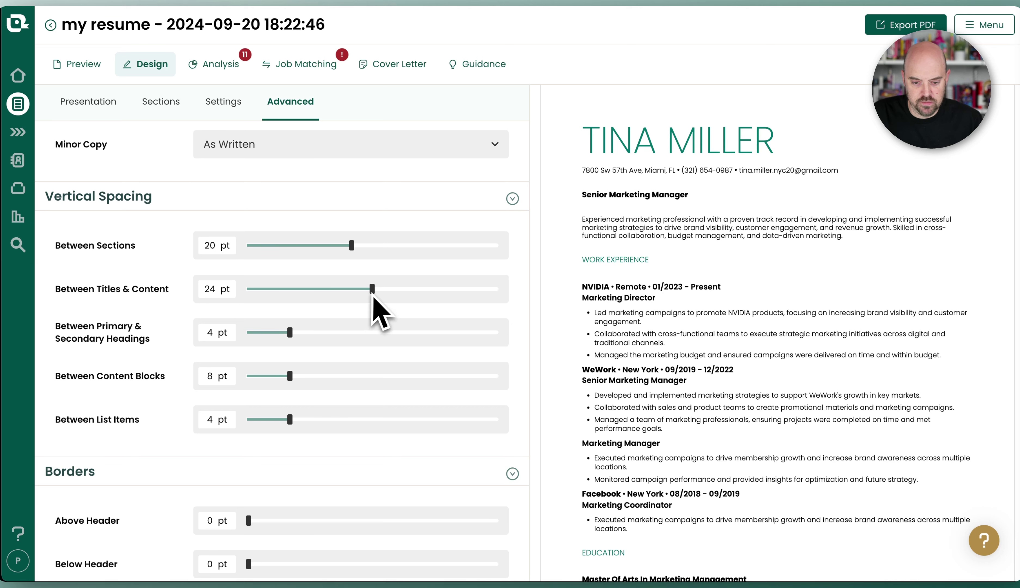
left_click_drag(433, 291, 289, 343)
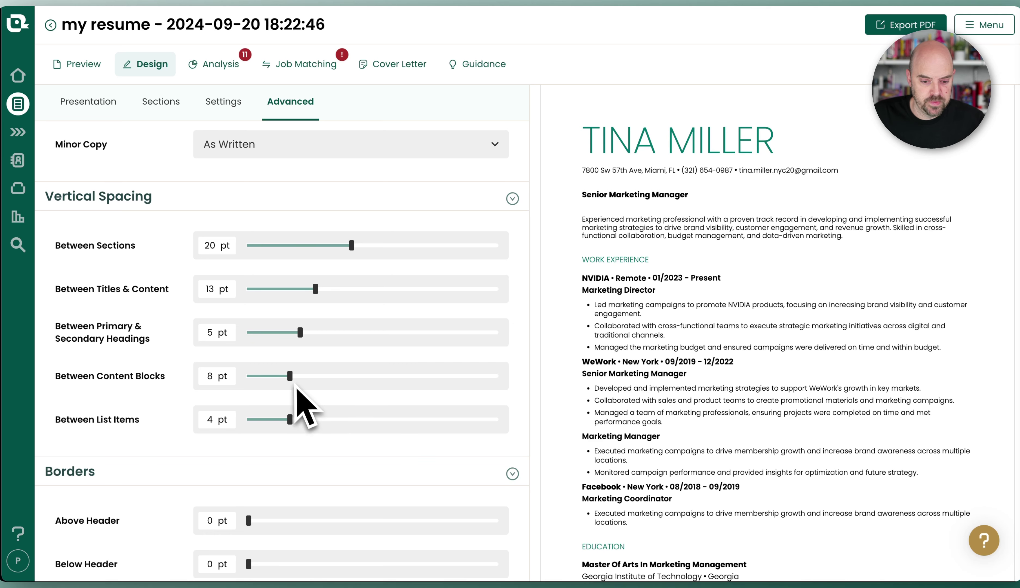
Step: Set the content block gap to 15 pt and adjust the list item spacing
left_click_drag(291, 383, 332, 385)
scroll(706, 330, "down", 2)
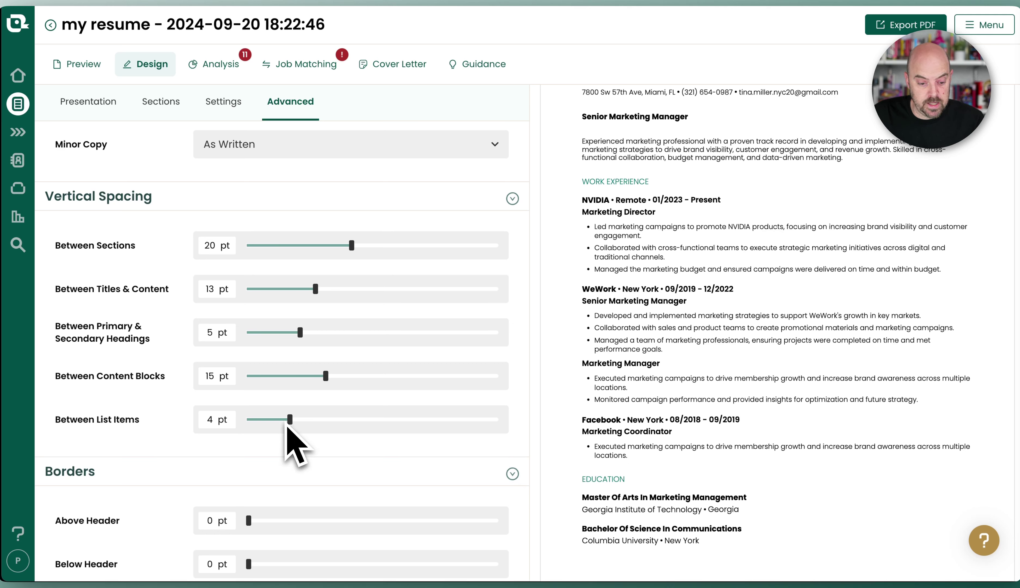
mouse_move(290, 419)
left_mouse_down()
mouse_move(393, 419)
mouse_move(269, 419)
mouse_move(290, 420)
left_mouse_up()
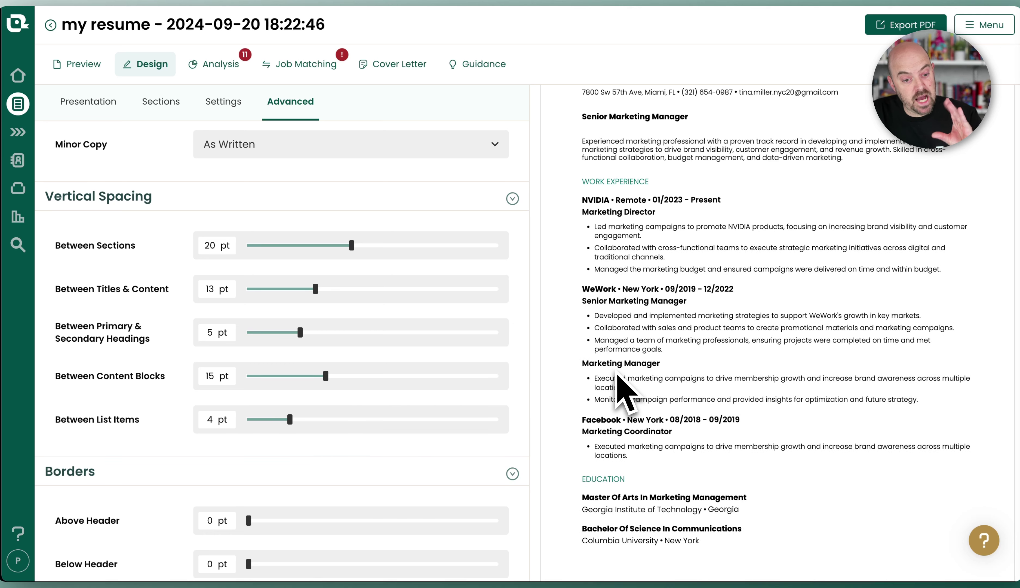
left_click(91, 103)
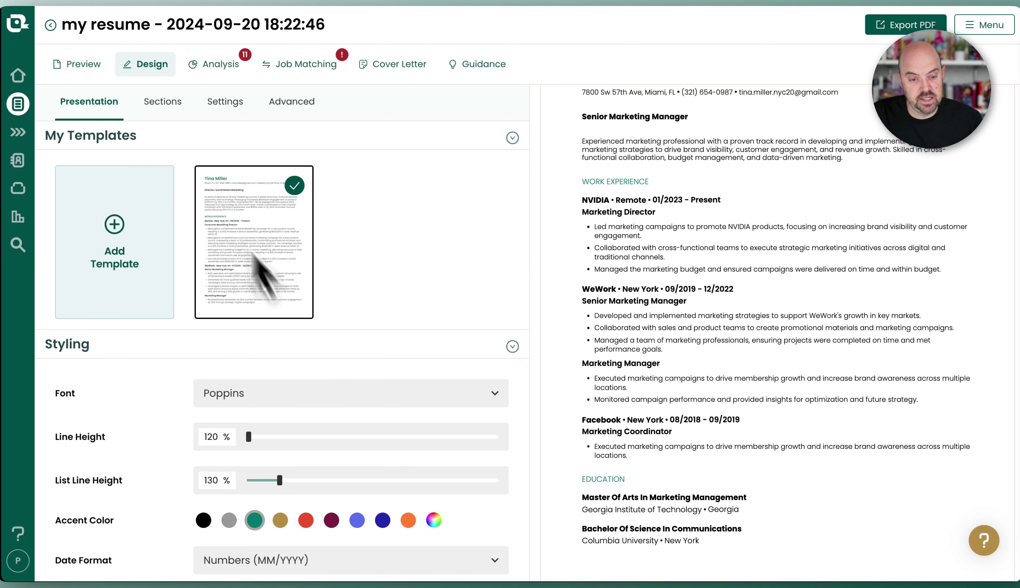
left_click(290, 109)
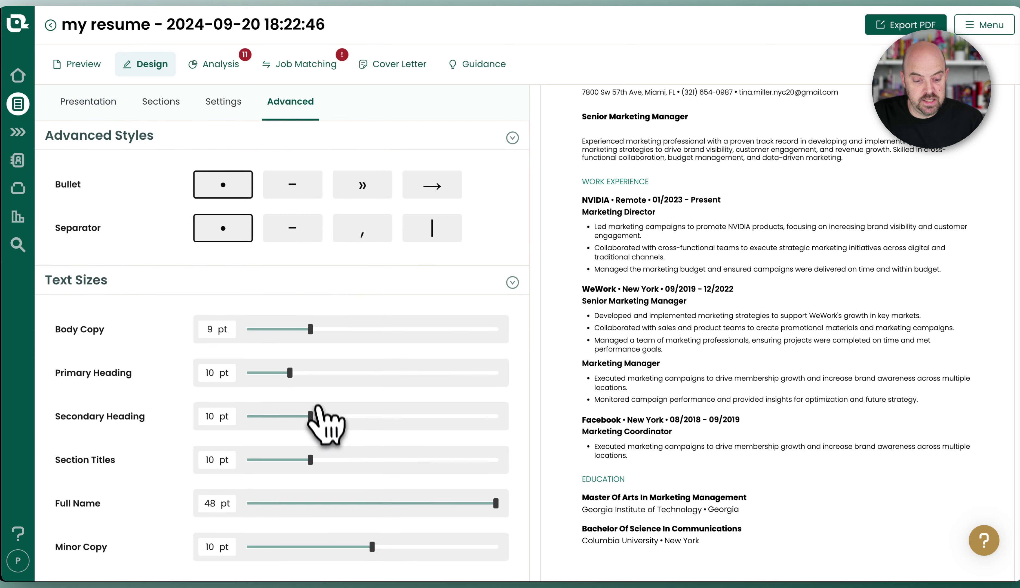
scroll(319, 411, "down", 15)
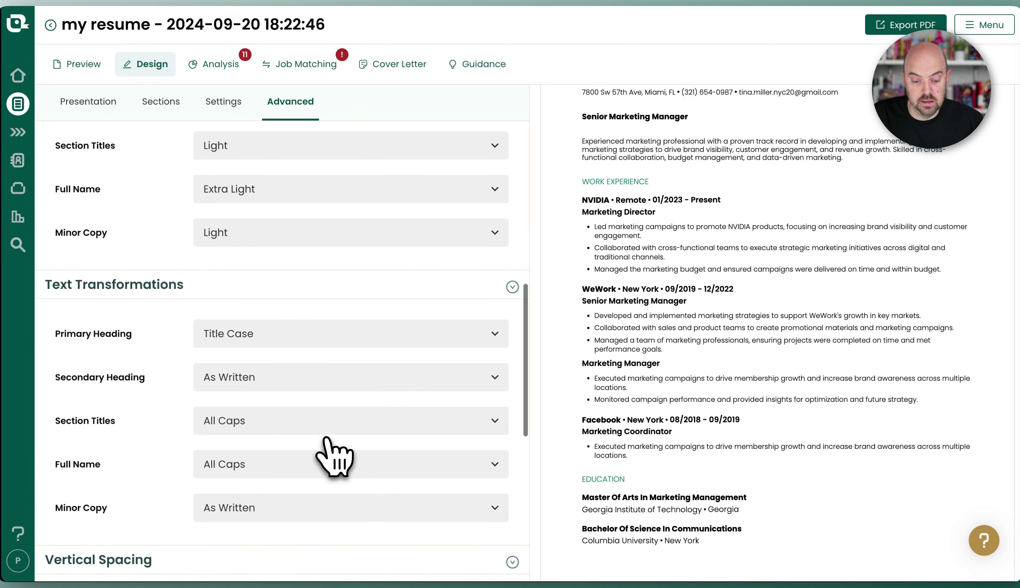
scroll(322, 439, "down", 8)
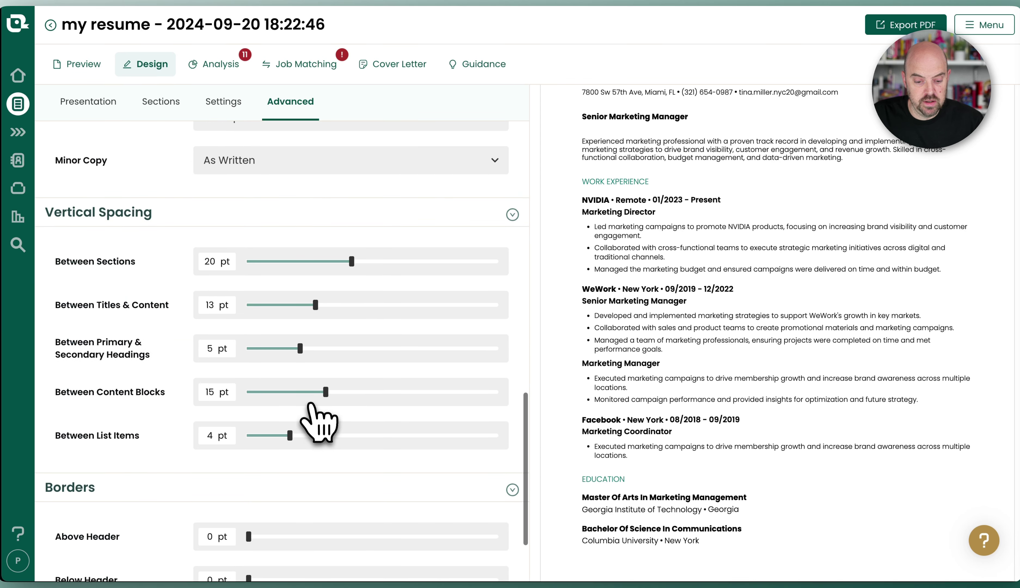
scroll(291, 359, "down", 3)
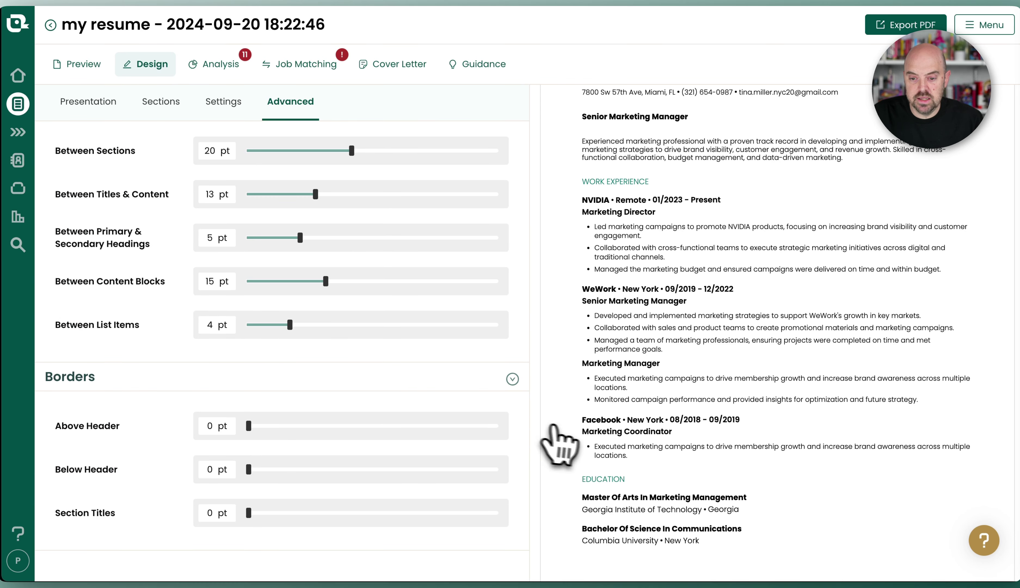
scroll(724, 337, "up", 3)
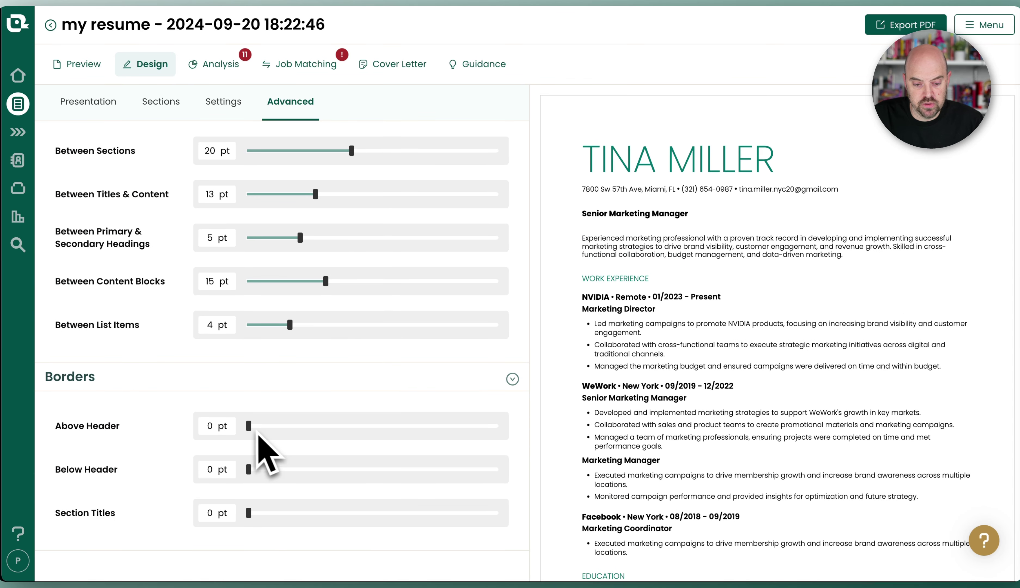
mouse_move(269, 431)
left_mouse_down()
mouse_move(287, 432)
mouse_move(255, 430)
left_mouse_up()
left_click_drag(261, 476, 290, 469)
mouse_move(257, 430)
left_mouse_down()
mouse_move(269, 430)
mouse_move(261, 433)
left_mouse_up()
left_click_drag(285, 469, 251, 473)
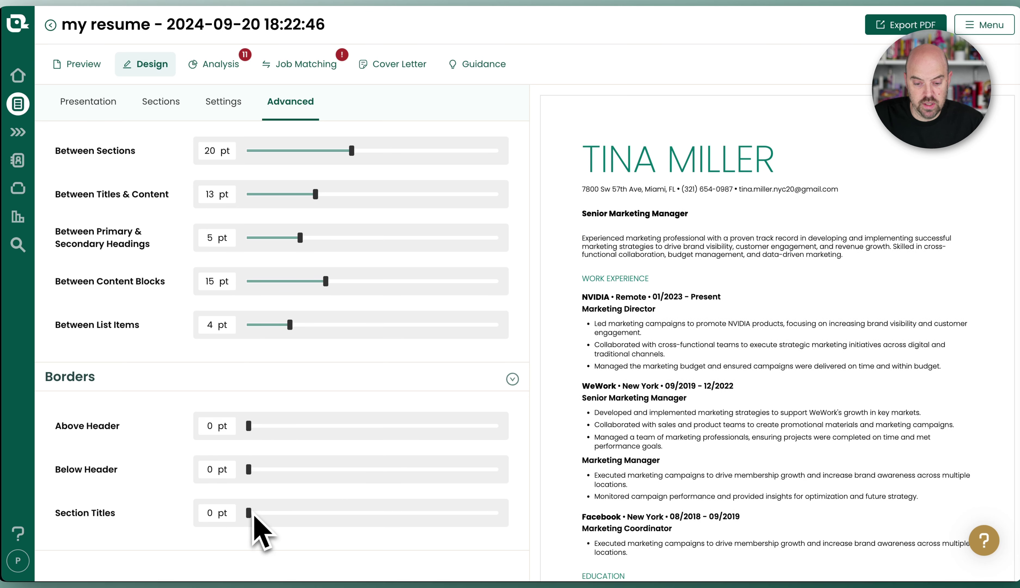
left_click_drag(250, 513, 269, 519)
left_click_drag(253, 471, 290, 469)
left_click_drag(249, 426, 290, 426)
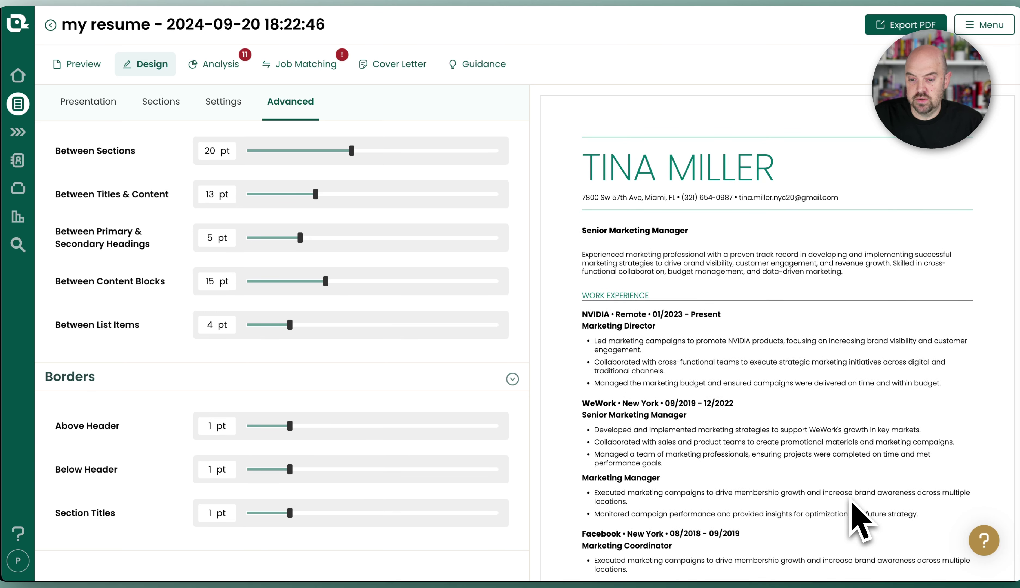
left_click_drag(289, 512, 248, 513)
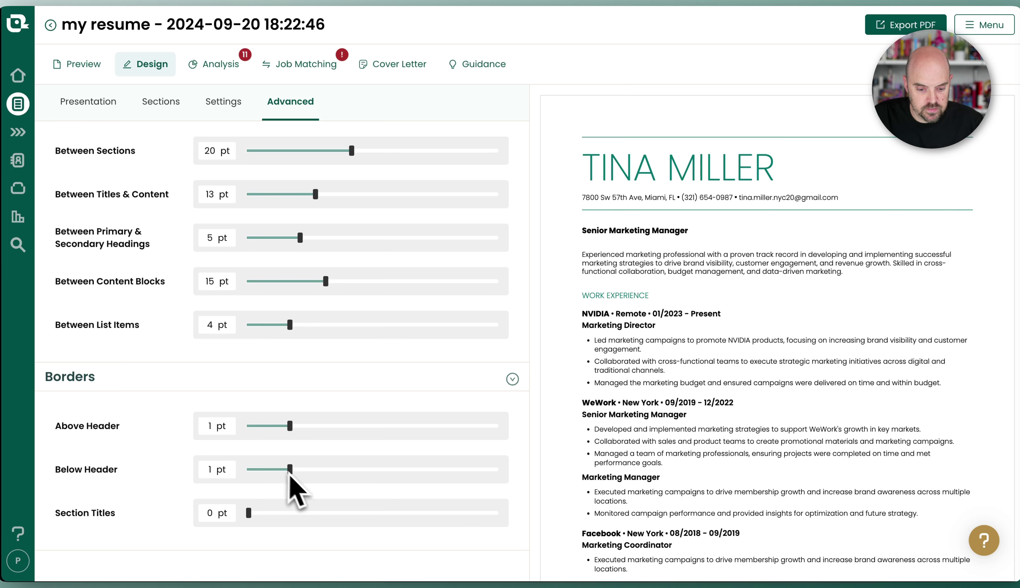
left_click_drag(289, 470, 249, 470)
left_click_drag(290, 425, 249, 425)
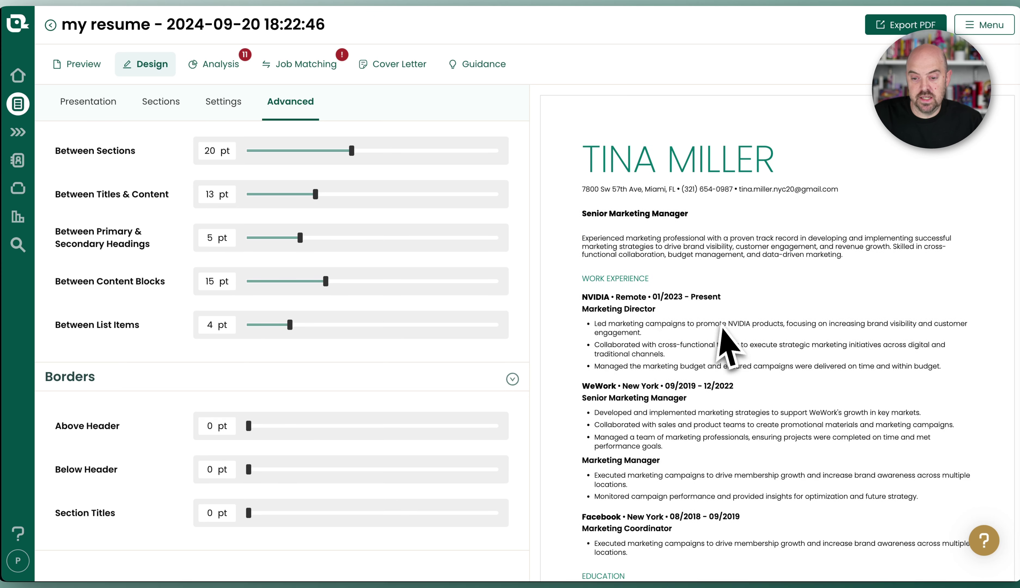
scroll(342, 269, "up", 15)
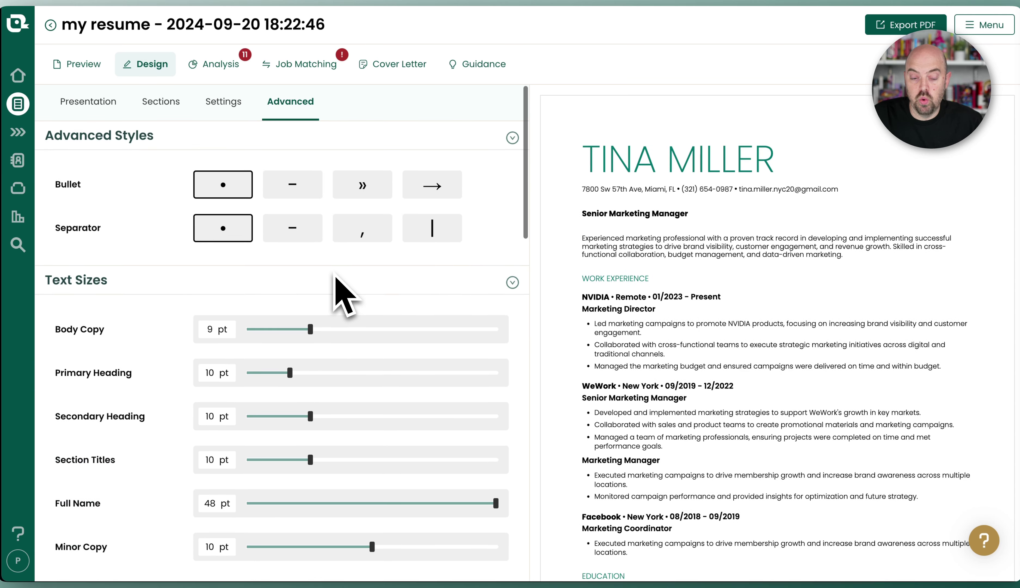
Step: Open the template library and preview templates, including one with a left label column
left_click(61, 102)
left_click(236, 234)
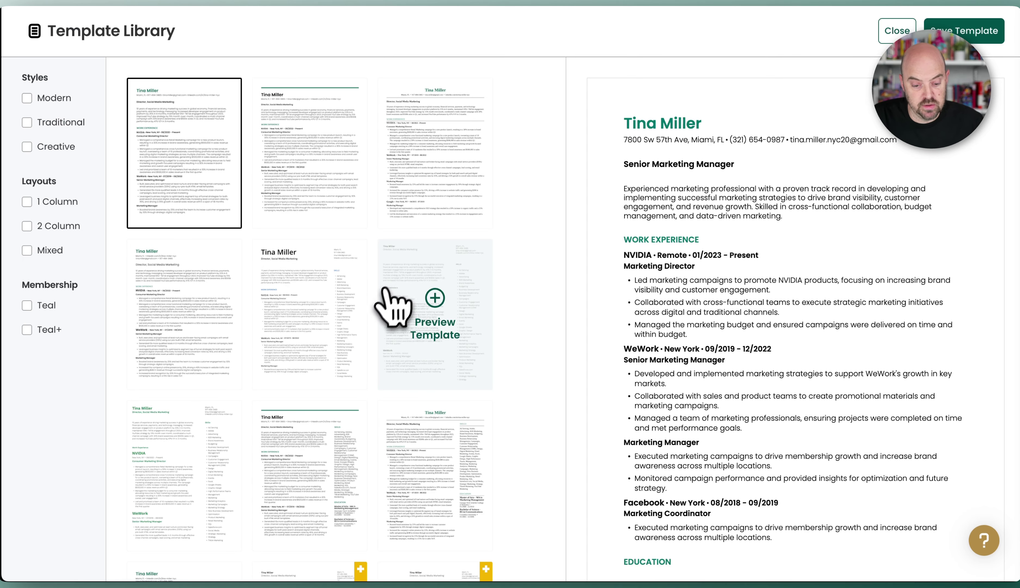
scroll(387, 307, "down", 6)
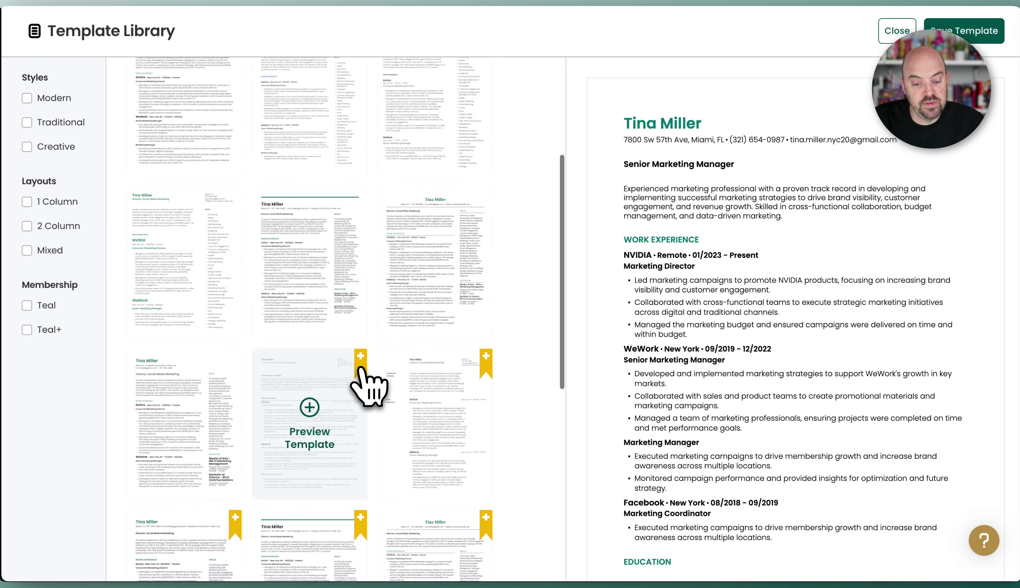
left_click(306, 336)
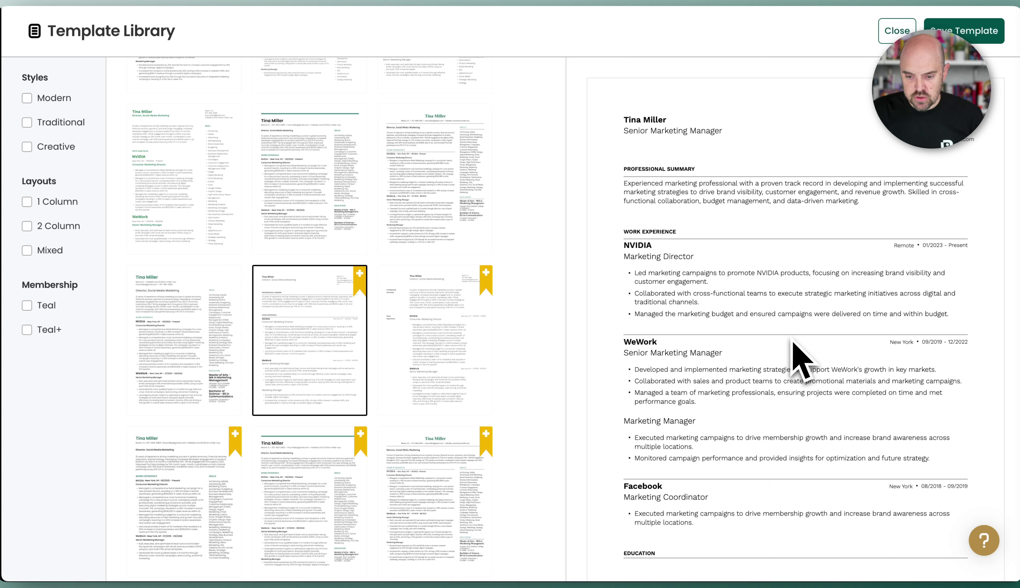
left_click(445, 340)
scroll(653, 312, "down", 4)
scroll(652, 384, "down", 5)
scroll(659, 416, "up", 9)
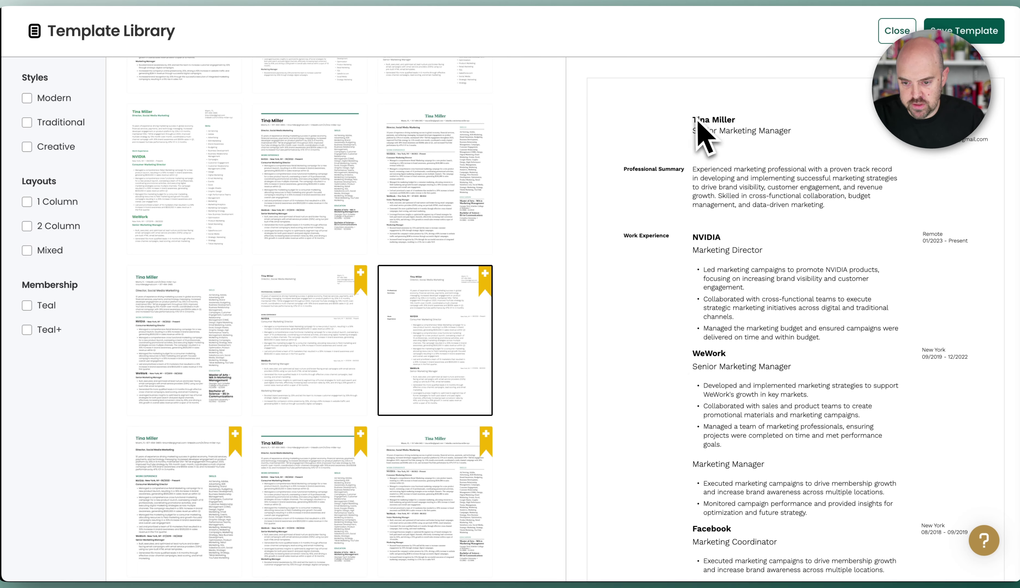
Step: Inspect the preview text, then preview the two-column template with right-hand Skills and Education
left_click_drag(692, 114, 920, 542)
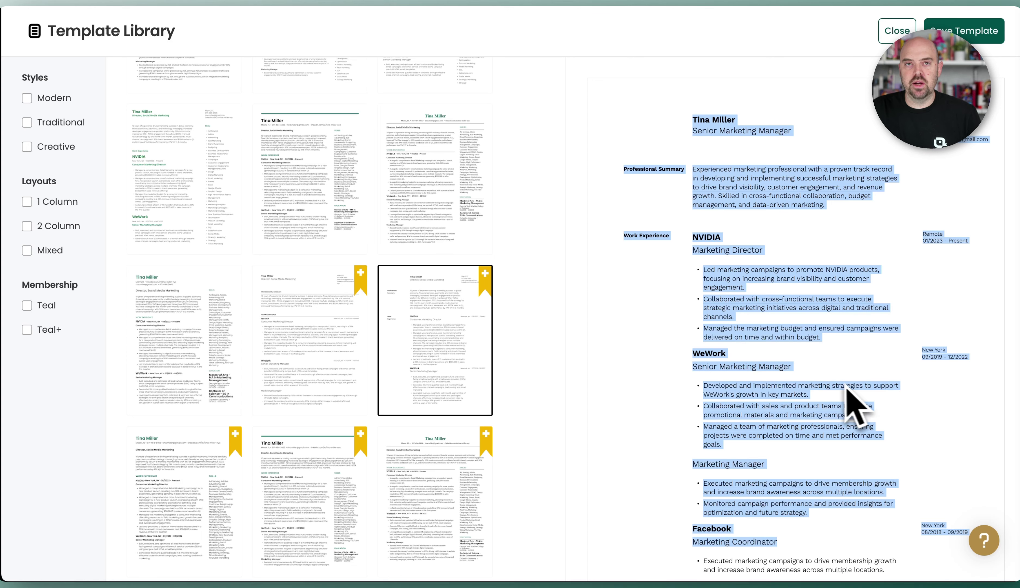
left_click(781, 320)
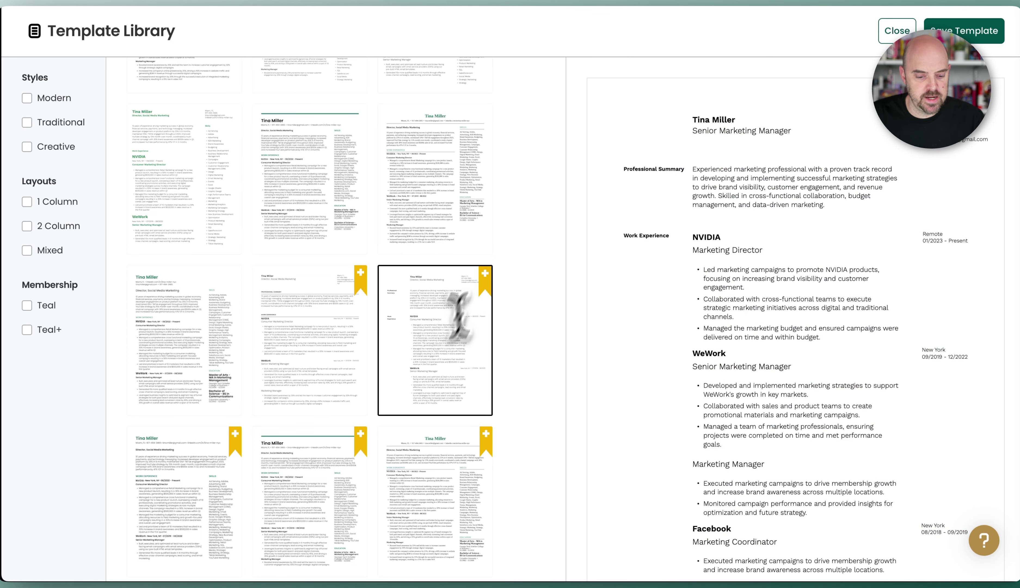
scroll(368, 398, "down", 2)
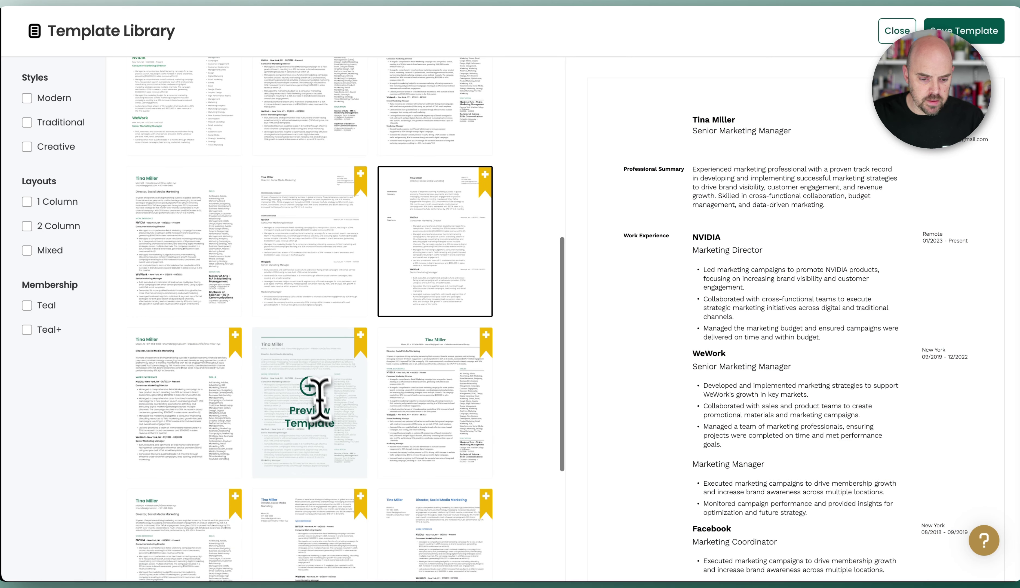
left_click(203, 386)
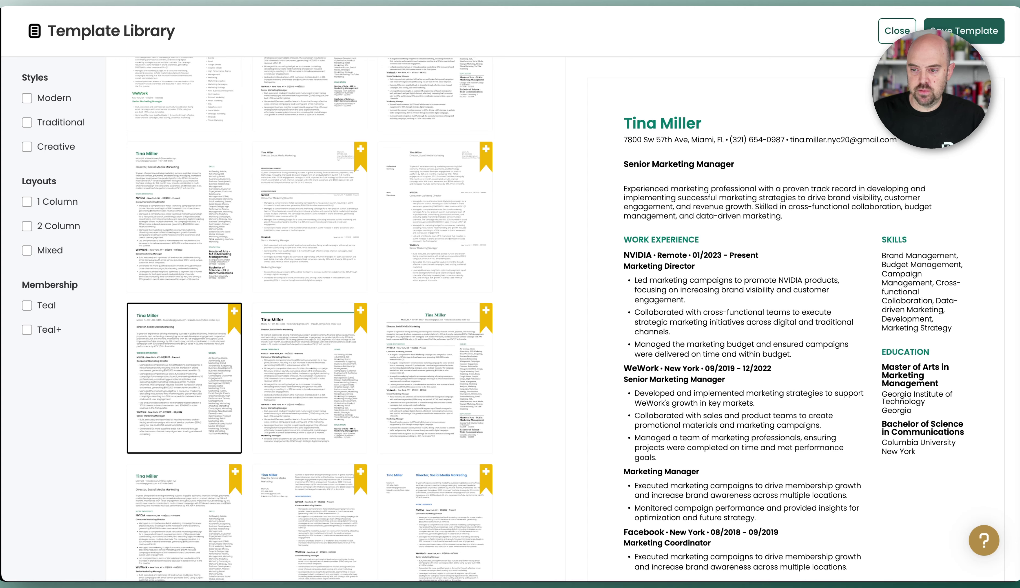
Step: Save the chosen template and move Skills into the header group
left_click(963, 30)
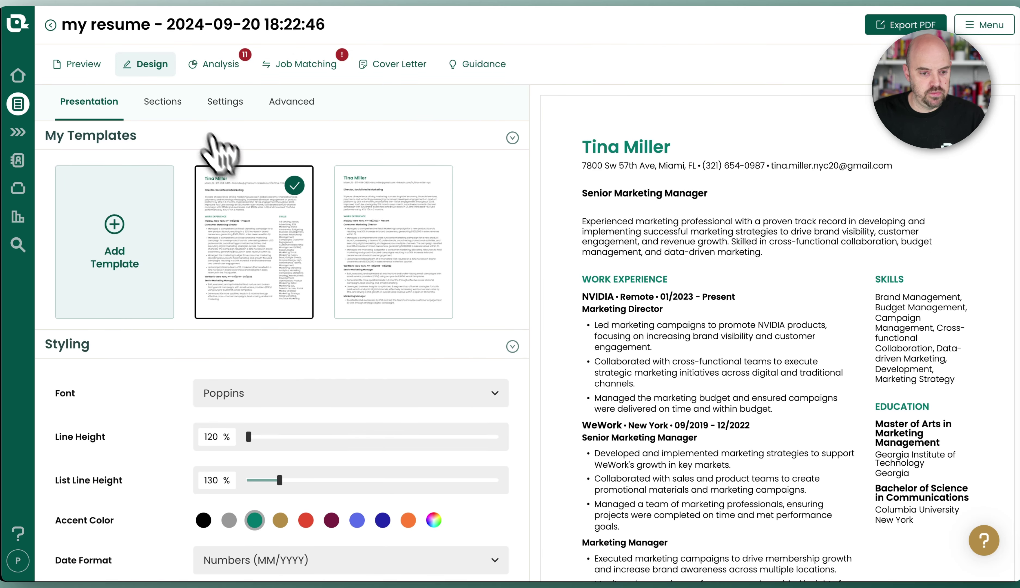
left_click(162, 102)
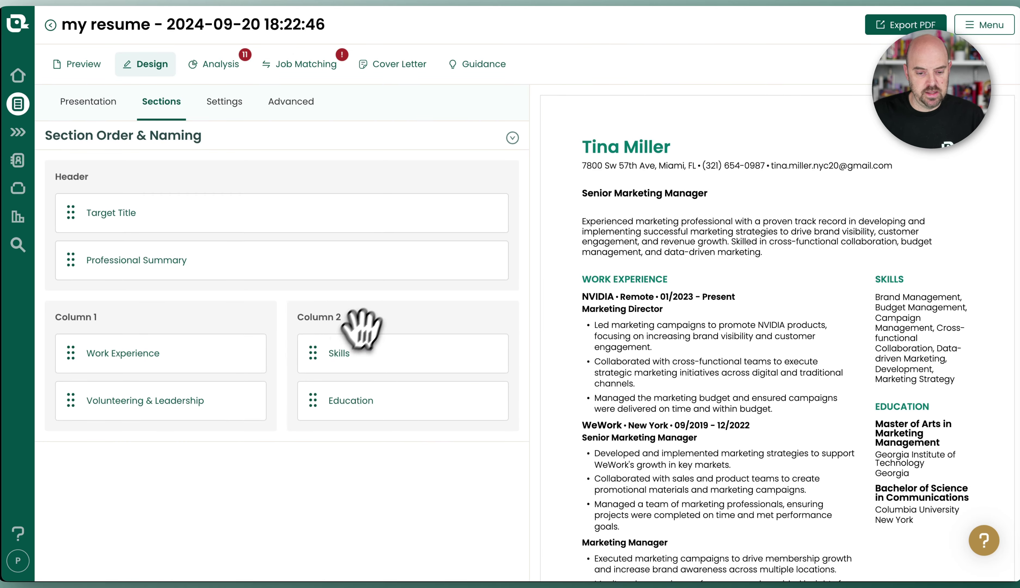
left_click_drag(365, 351, 252, 253)
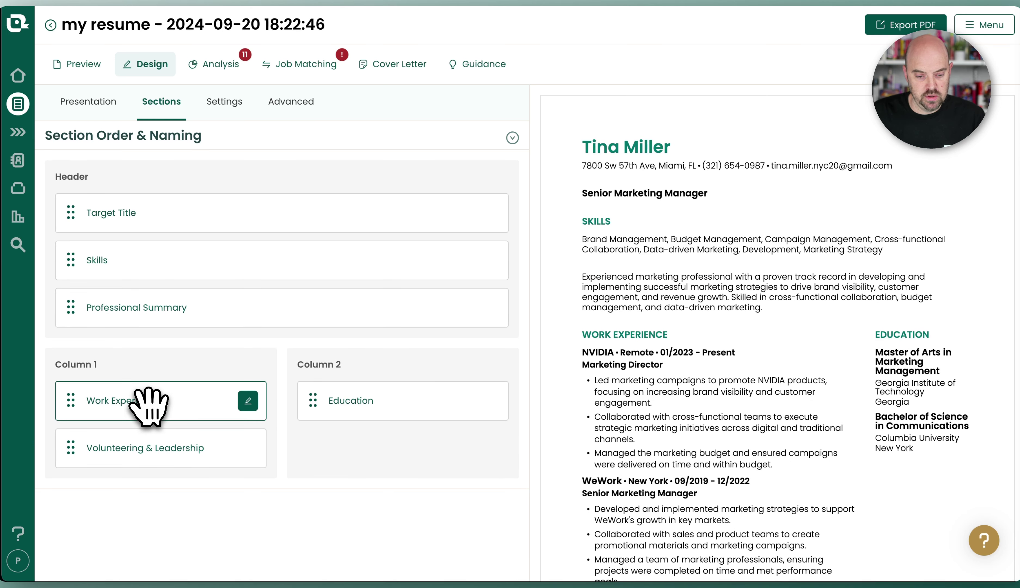
Step: Try Education in column 1, return it to column 2, and move the target title above Work Experience
left_click_drag(149, 405, 250, 403)
left_click_drag(374, 419, 223, 382)
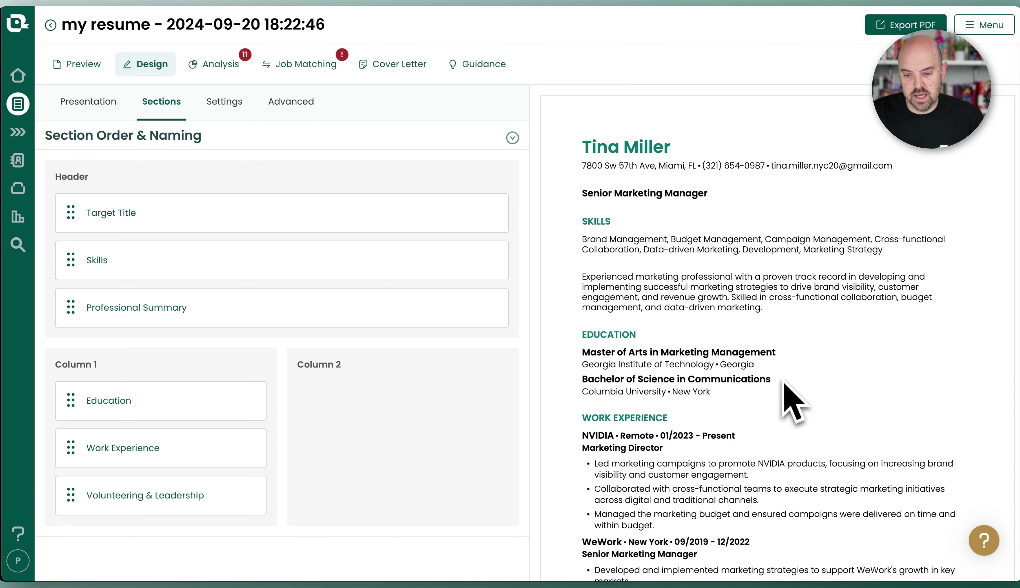
left_click_drag(244, 405, 337, 405)
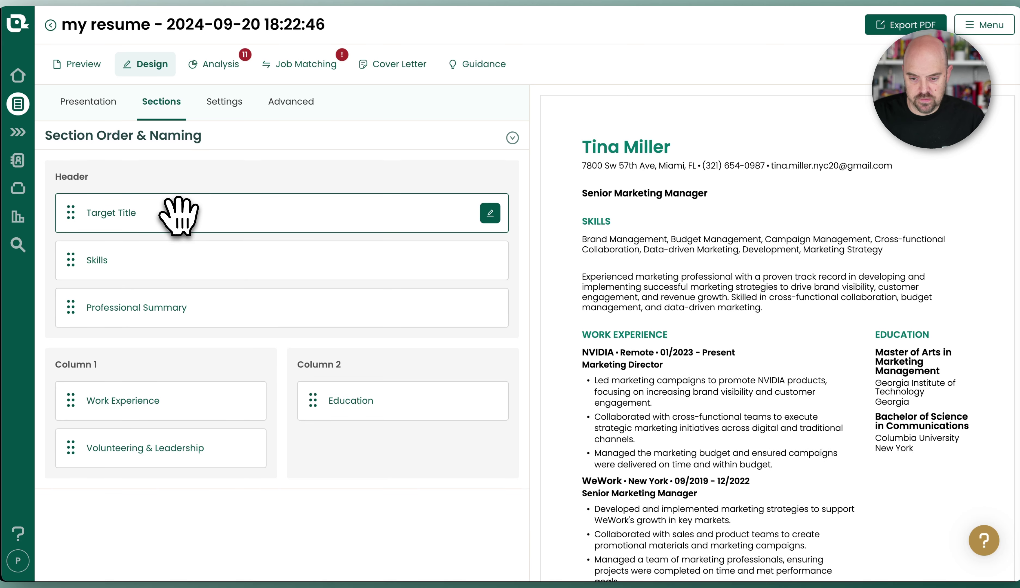
left_click_drag(178, 214, 170, 355)
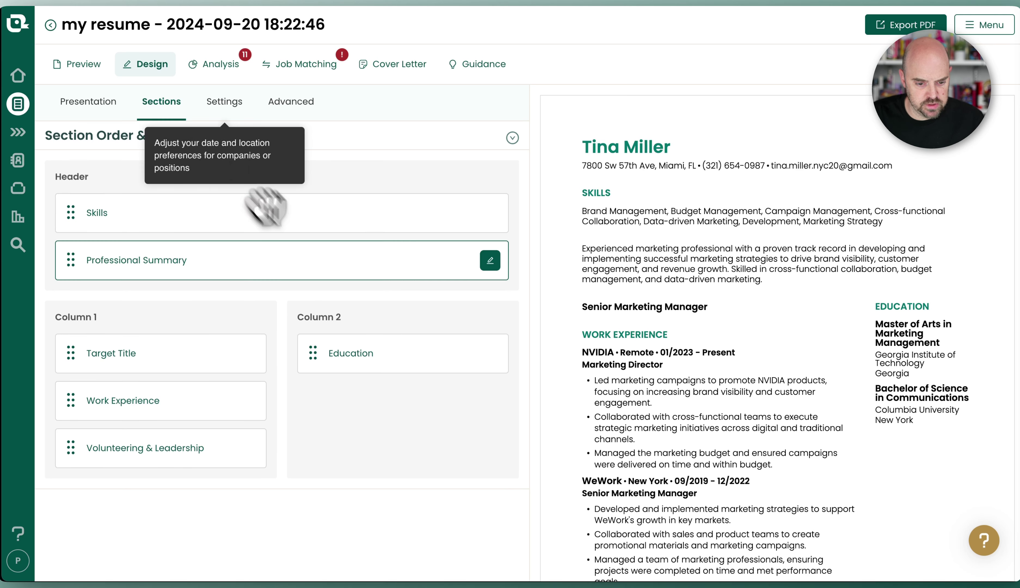
Step: Apply the bottom-left library template with the name and contact block in a left column
left_click(279, 103)
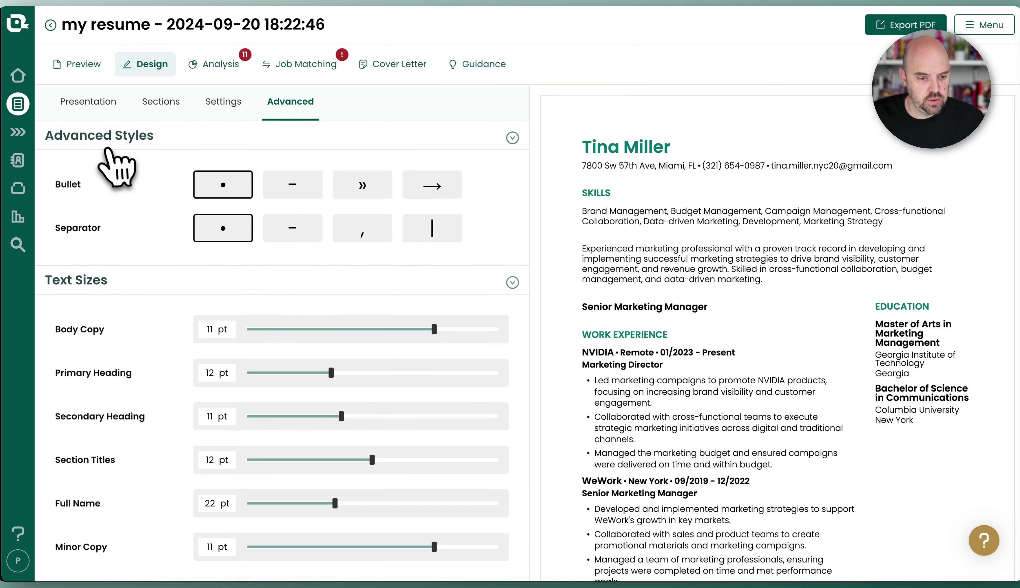
left_click(89, 101)
left_click(91, 178)
scroll(404, 381, "down", 10)
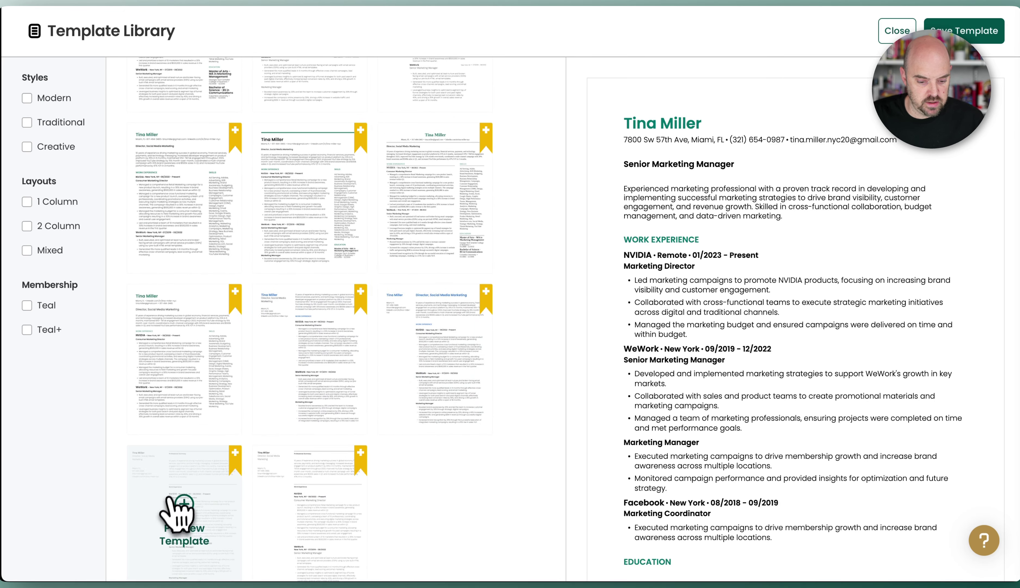
left_click(178, 502)
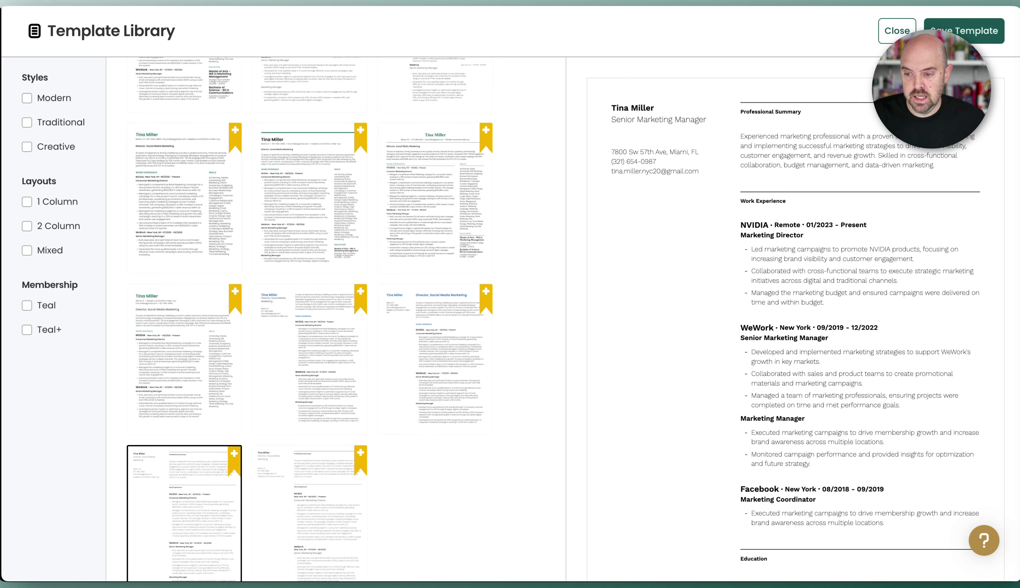
left_click(963, 30)
Step: Put the full name in all caps and enlarge it to about 37 pt
left_click(290, 101)
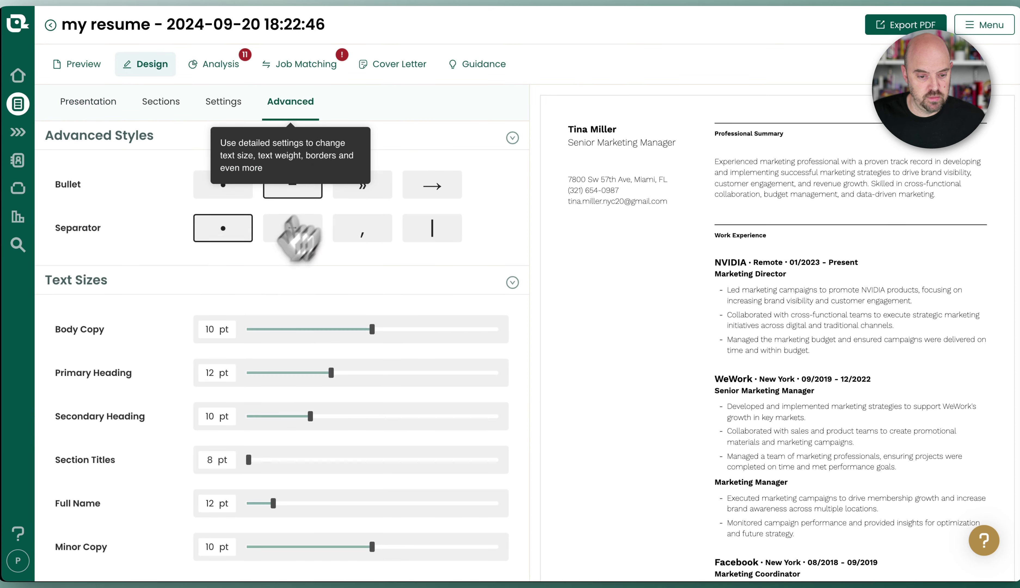
scroll(221, 342, "down", 15)
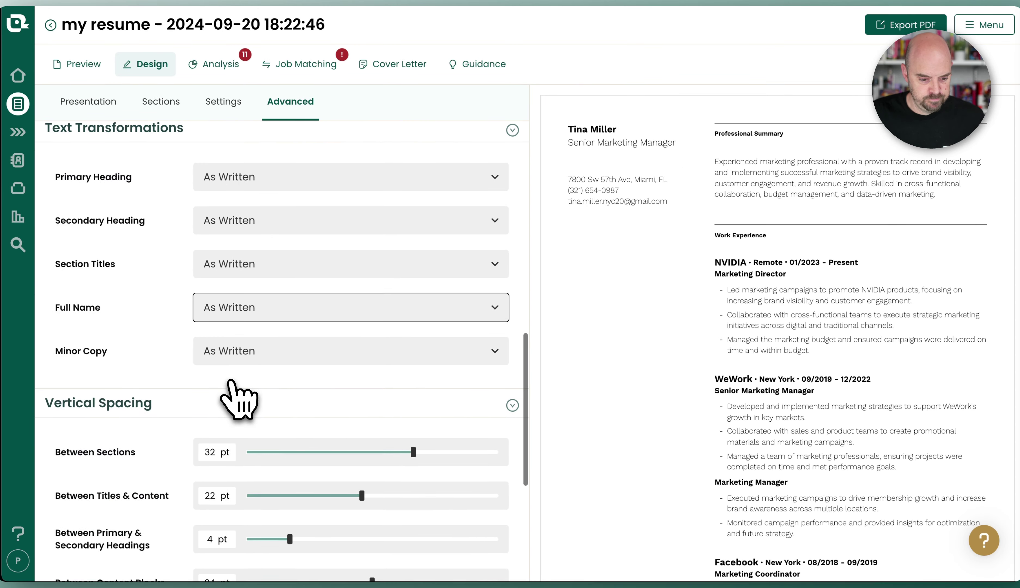
scroll(239, 400, "down", 8)
scroll(216, 416, "up", 3)
scroll(199, 342, "up", 6)
left_click(231, 380)
left_click(240, 430)
scroll(245, 364, "up", 3)
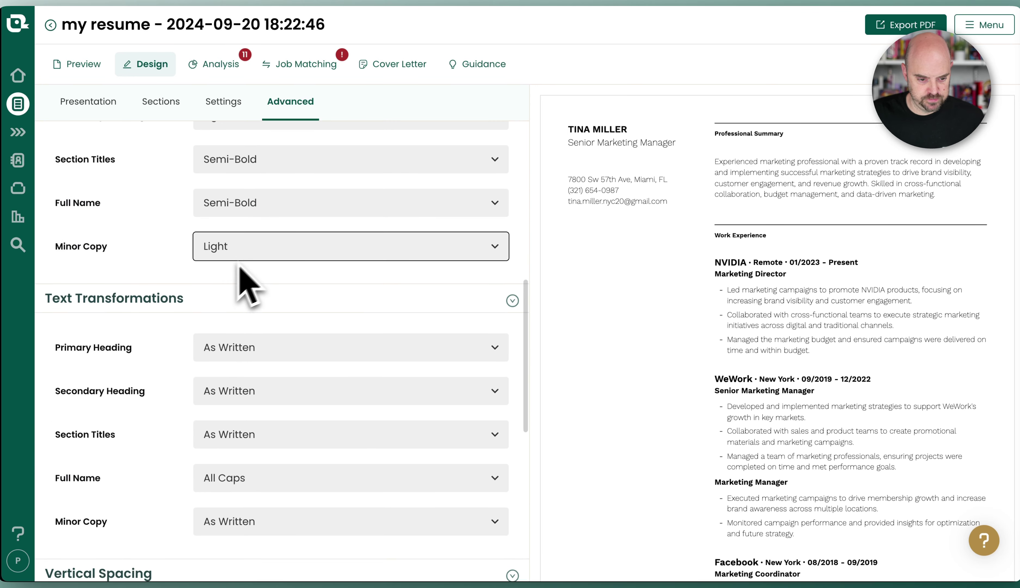
scroll(244, 263, "up", 12)
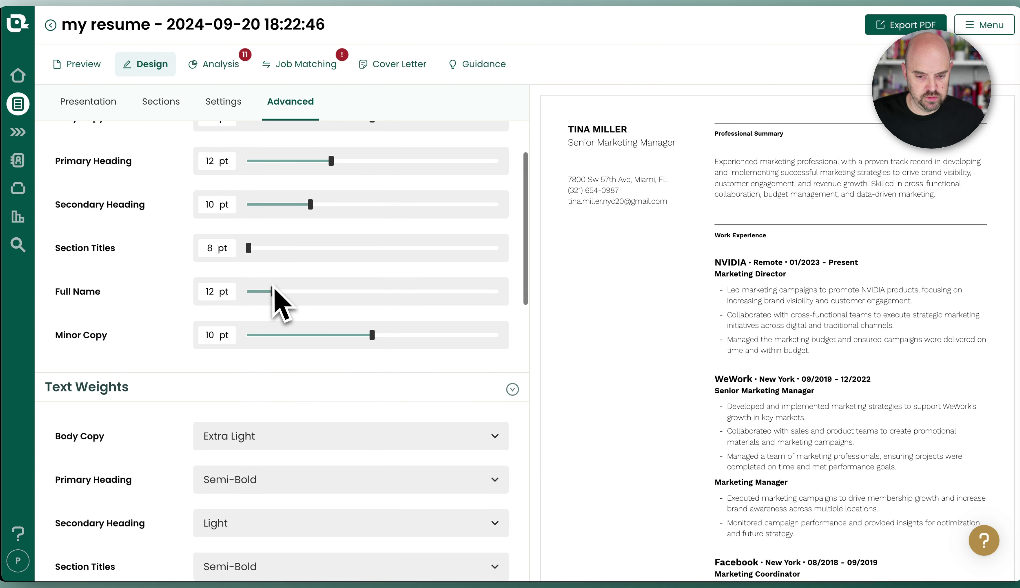
left_click_drag(272, 290, 430, 302)
Step: Set the full name weight to Extra Light
scroll(324, 356, "down", 2)
scroll(268, 362, "down", 3)
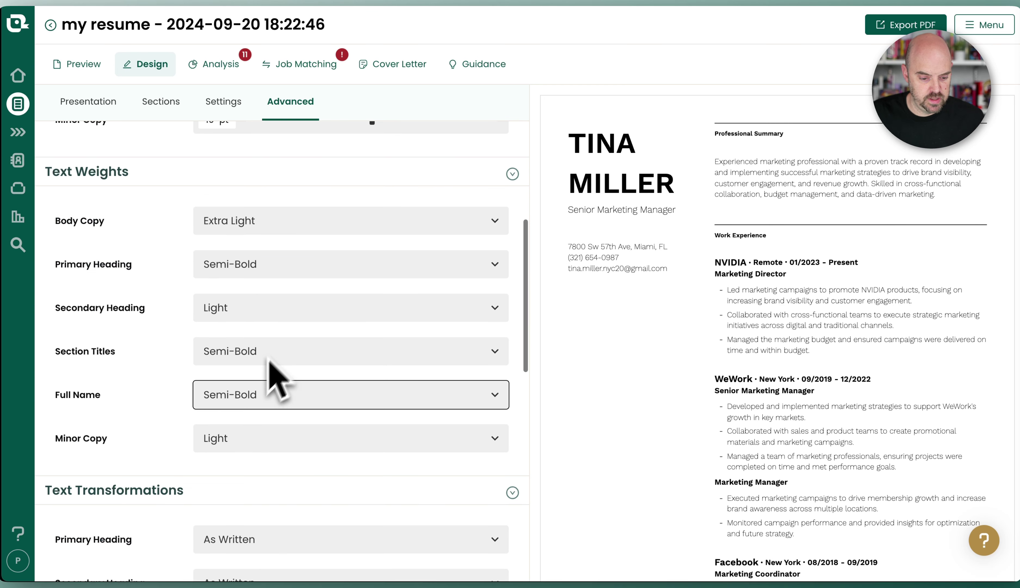
left_click(259, 432)
left_click(259, 395)
left_click(248, 419)
Step: Set the Section Titles border to 0 pt, removing the rules under section titles
scroll(734, 372, "down", 1)
scroll(267, 382, "down", 4)
scroll(261, 387, "down", 10)
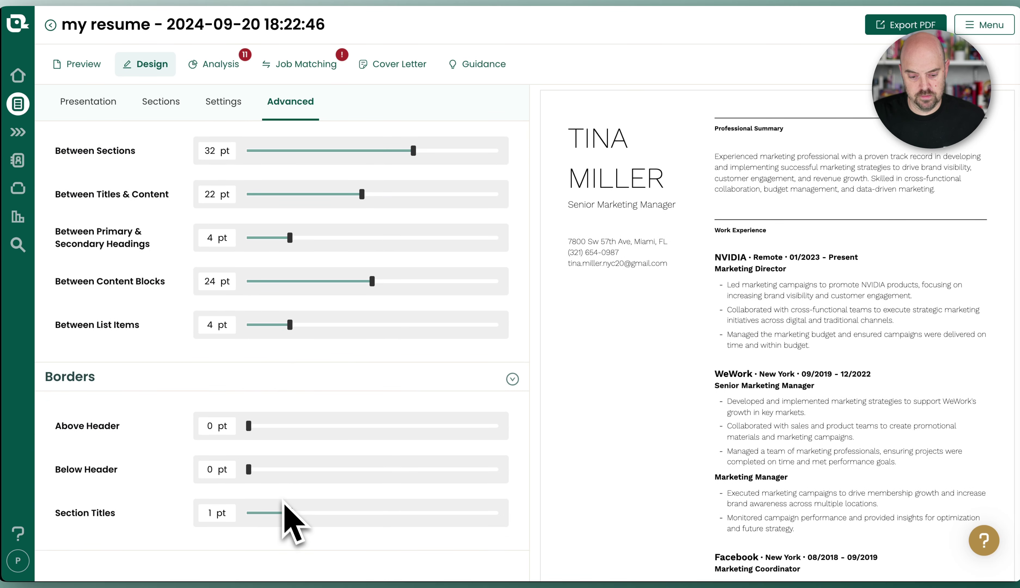
left_click_drag(283, 512, 259, 514)
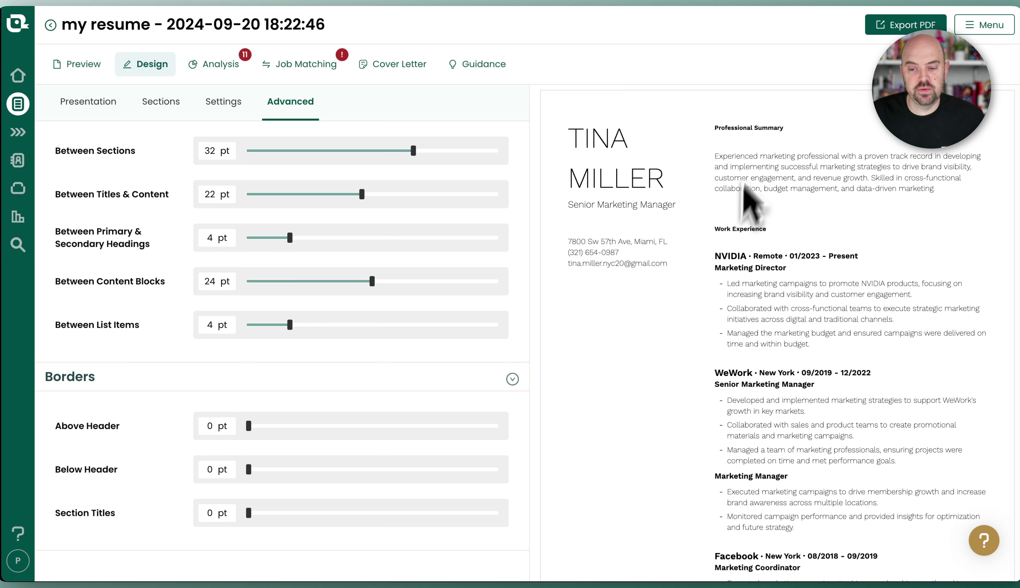
left_click_drag(712, 124, 811, 146)
Step: Raise the Between Titles & Content spacing from 22 pt to 27 pt
left_click(804, 158)
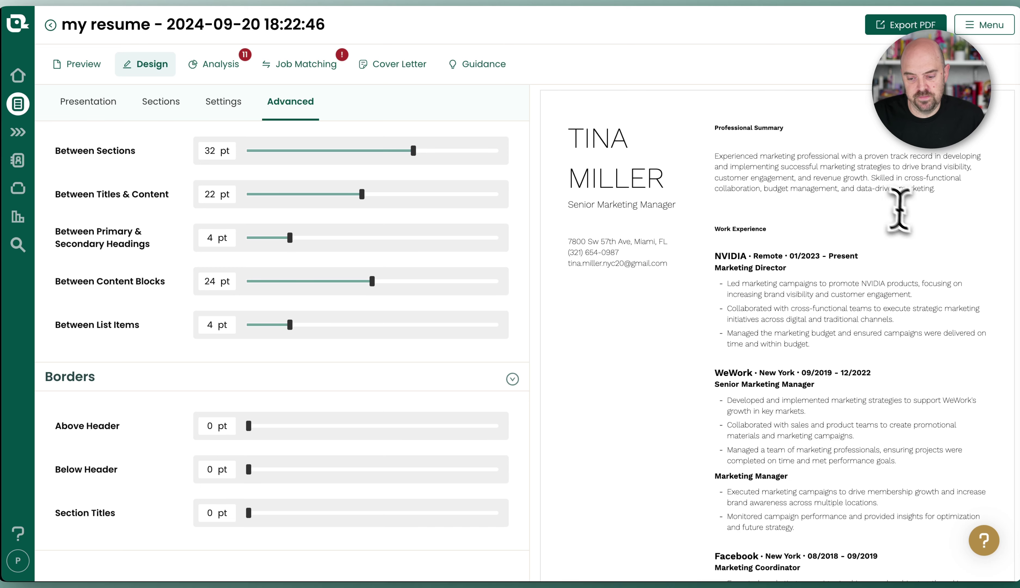
scroll(784, 298, "down", 2)
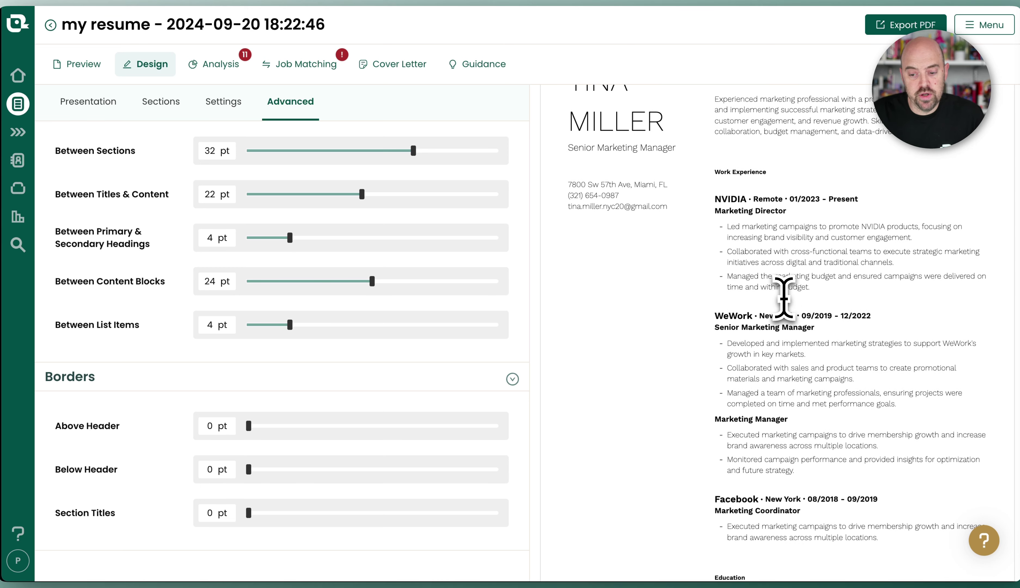
scroll(783, 298, "down", 15)
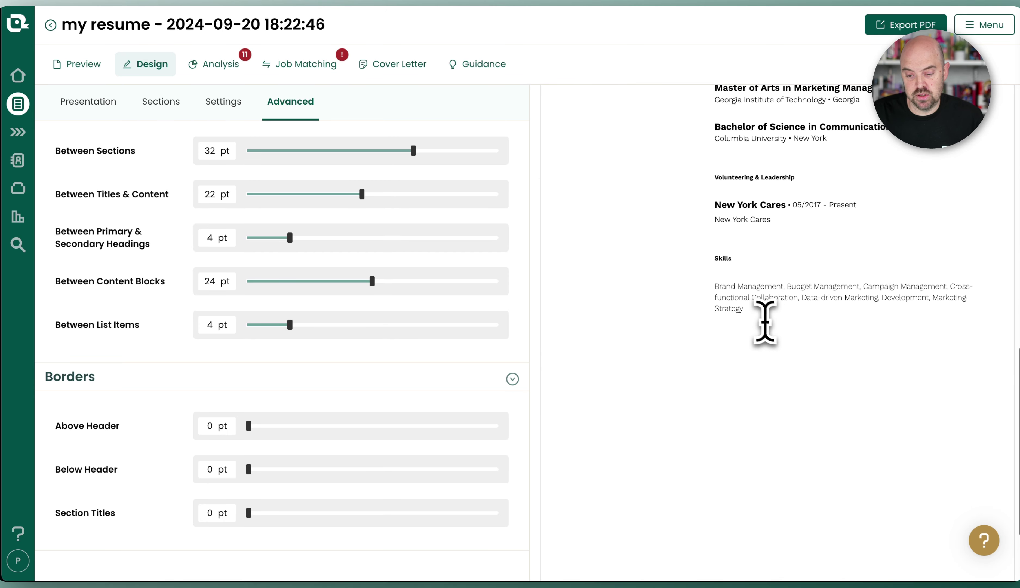
scroll(769, 324, "up", 15)
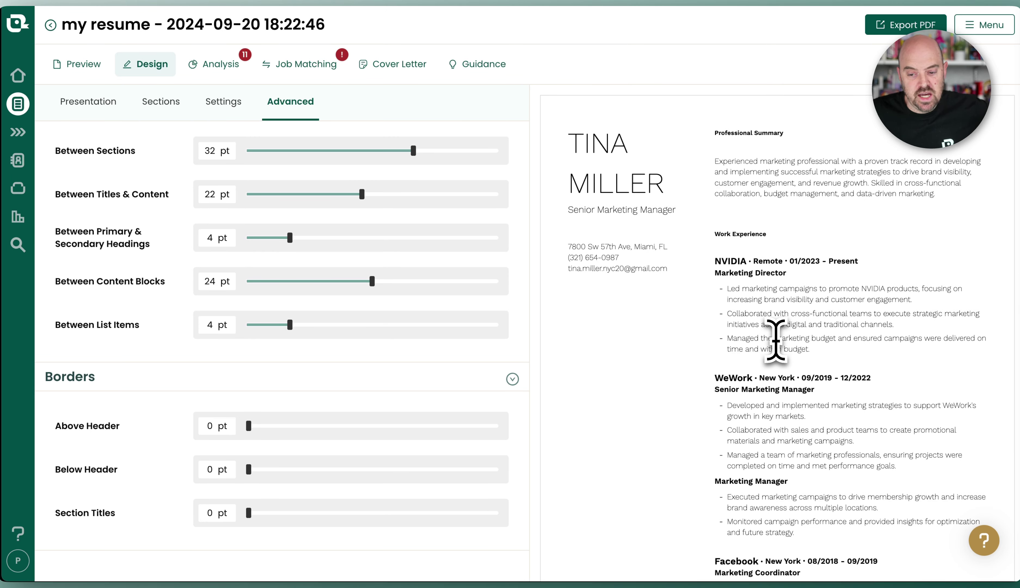
scroll(204, 250, "up", 5)
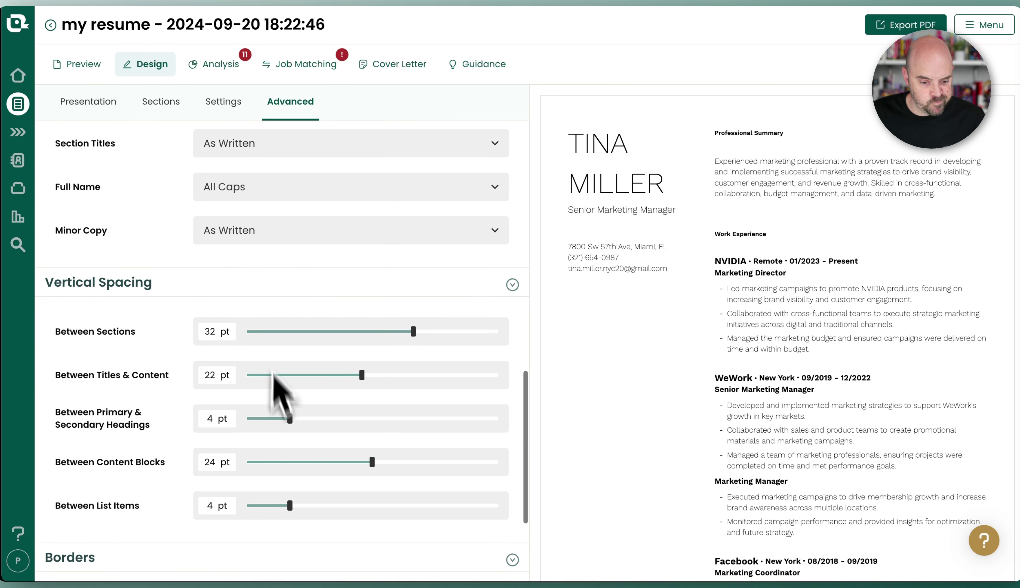
left_click_drag(364, 379, 391, 389)
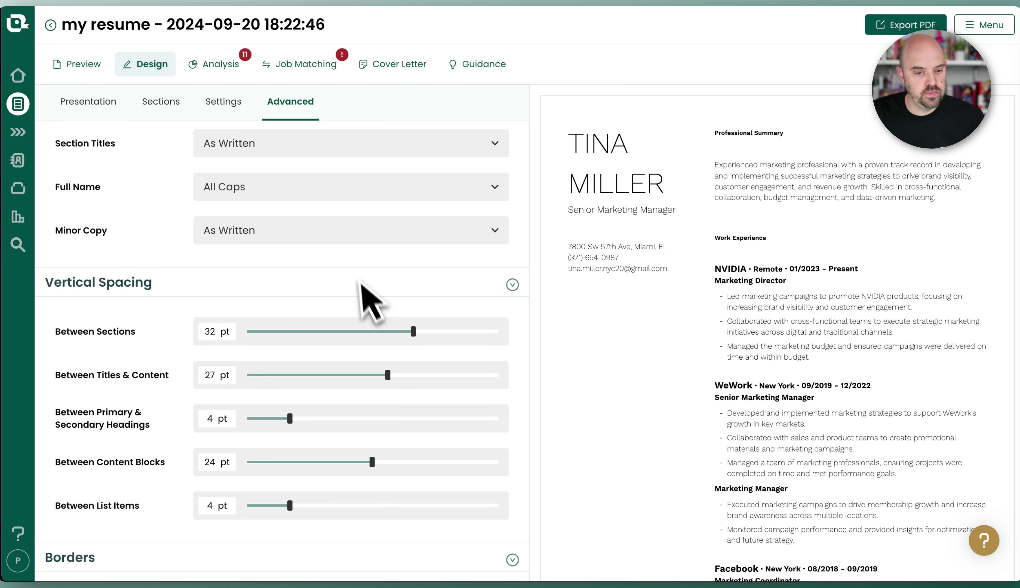
scroll(365, 296, "up", 10)
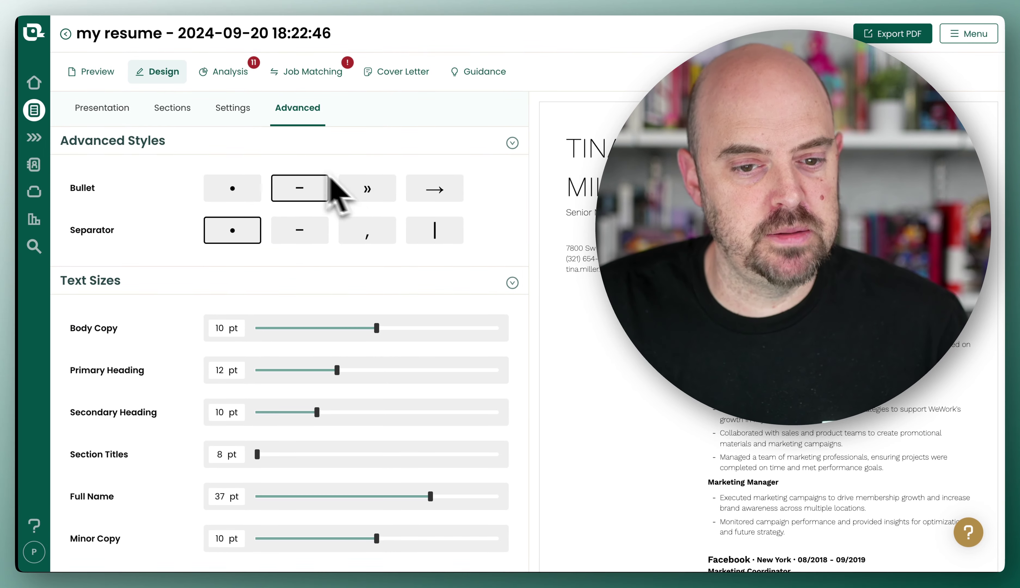